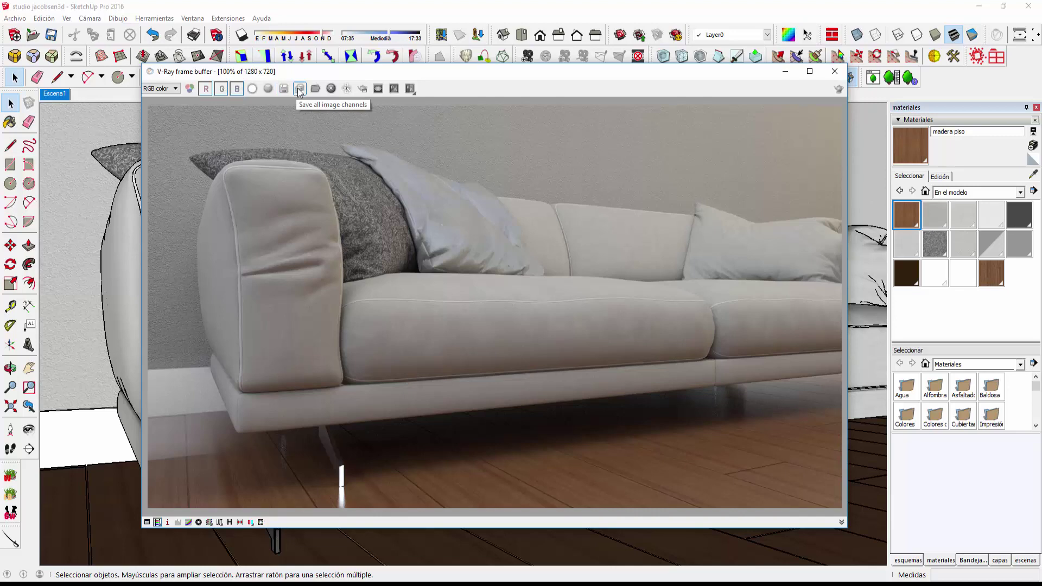
# Start saving all image channels of the render, create a folder named "Material id" on the Desktop and open it.
pyautogui.click(300, 90)
pyautogui.click(300, 90)
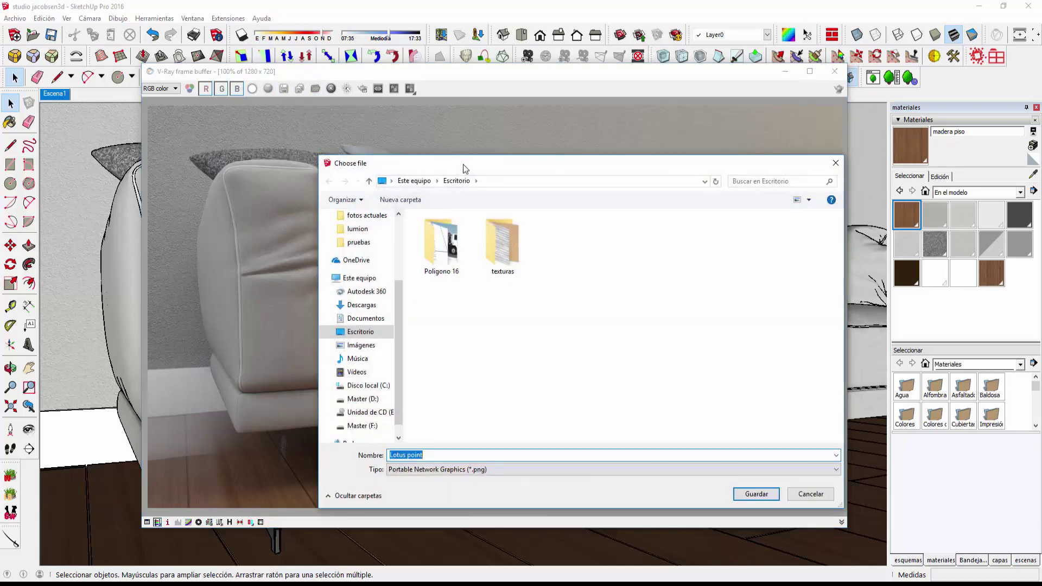
pyautogui.moveTo(450, 163); pyautogui.dragTo(344, 90)
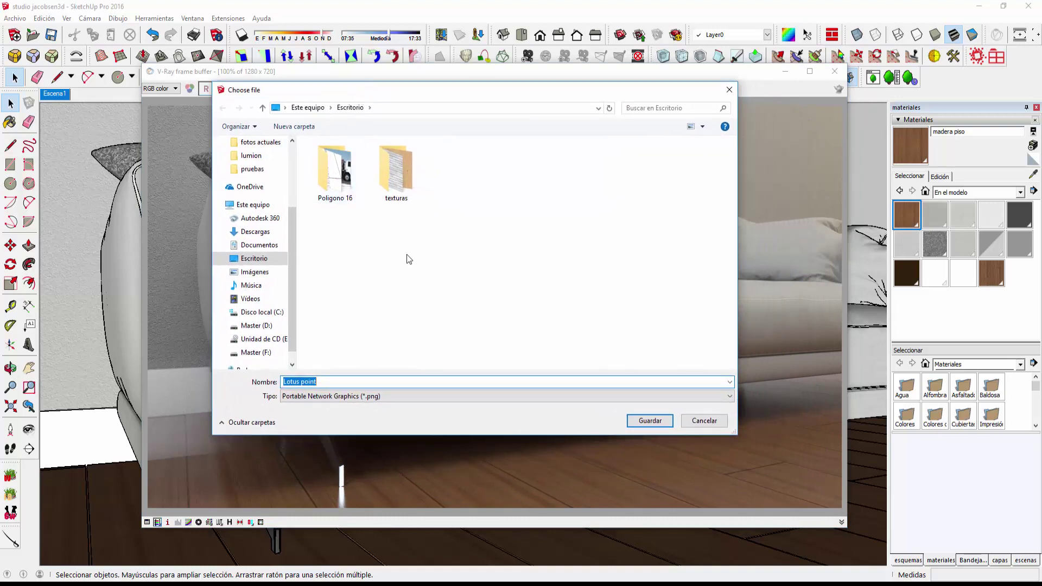
pyautogui.click(298, 127)
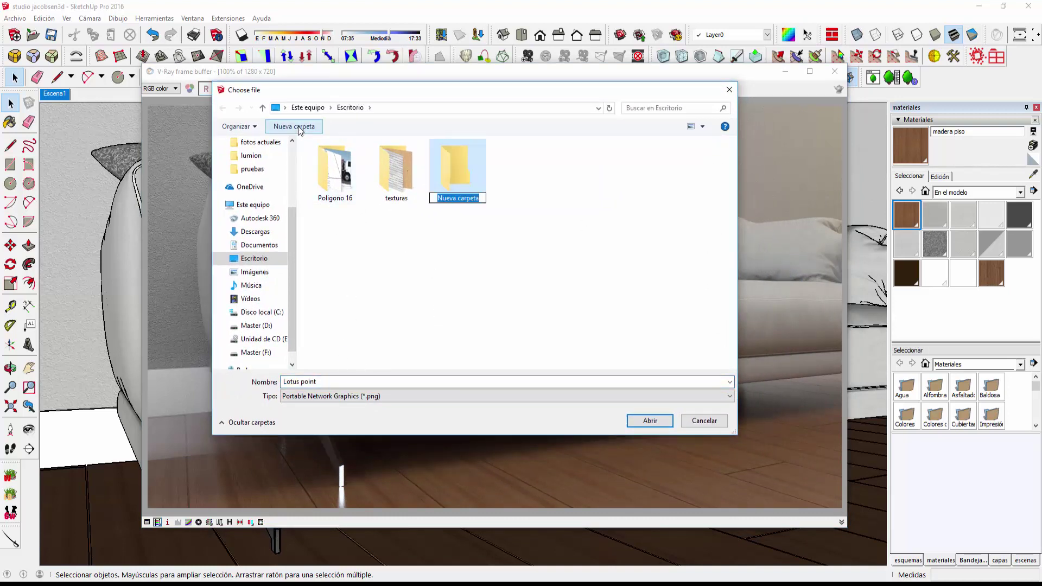
pyautogui.write('Material')
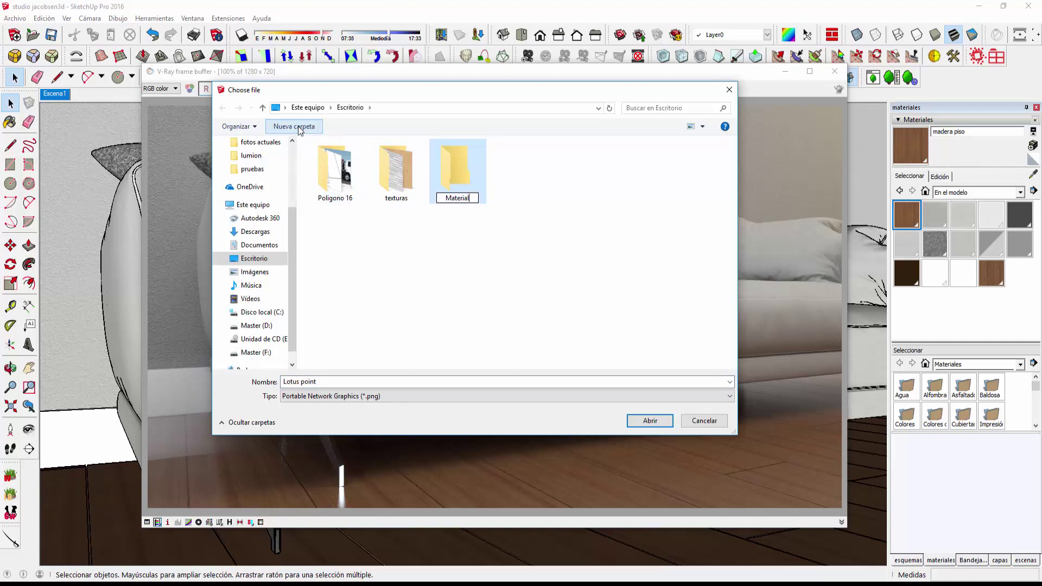
pyautogui.press('Return')
pyautogui.write('l id')
pyautogui.click(446, 180)
pyautogui.doubleClick(446, 181)
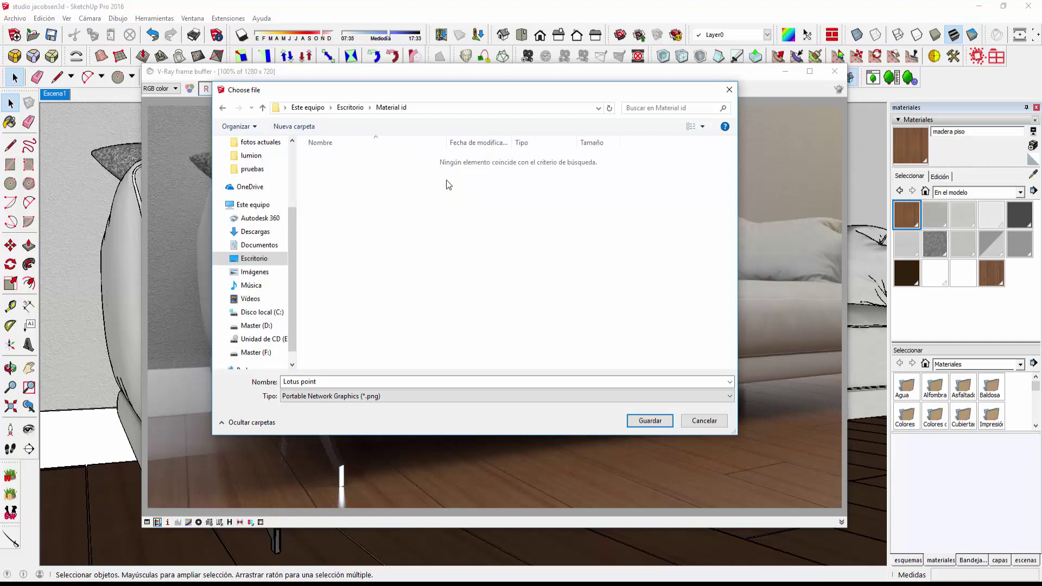
# Save the render channels in the Material id folder as PNG files under the name "material ID".
pyautogui.tripleClick(364, 381)
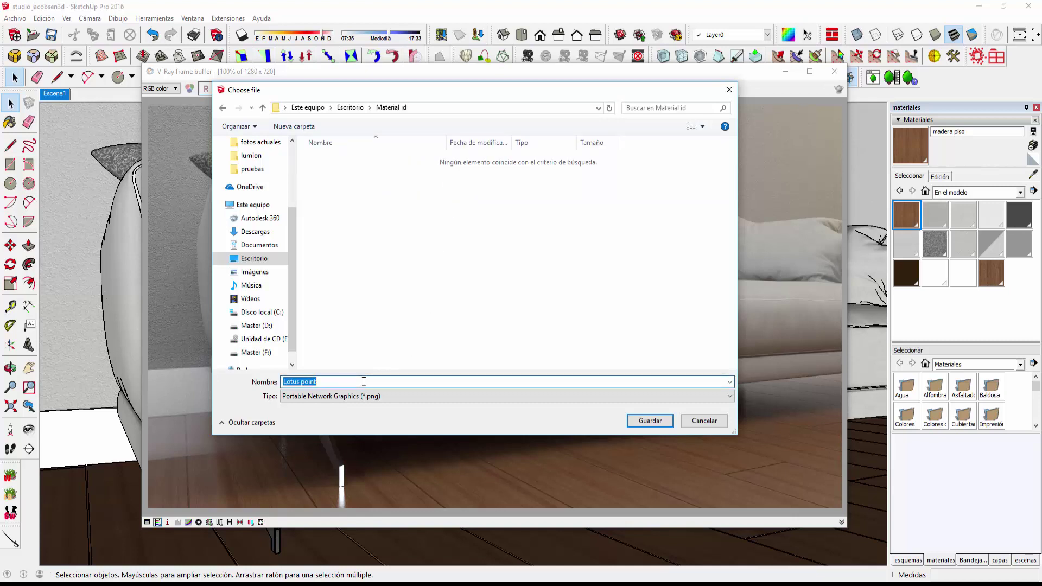
pyautogui.write('material ID')
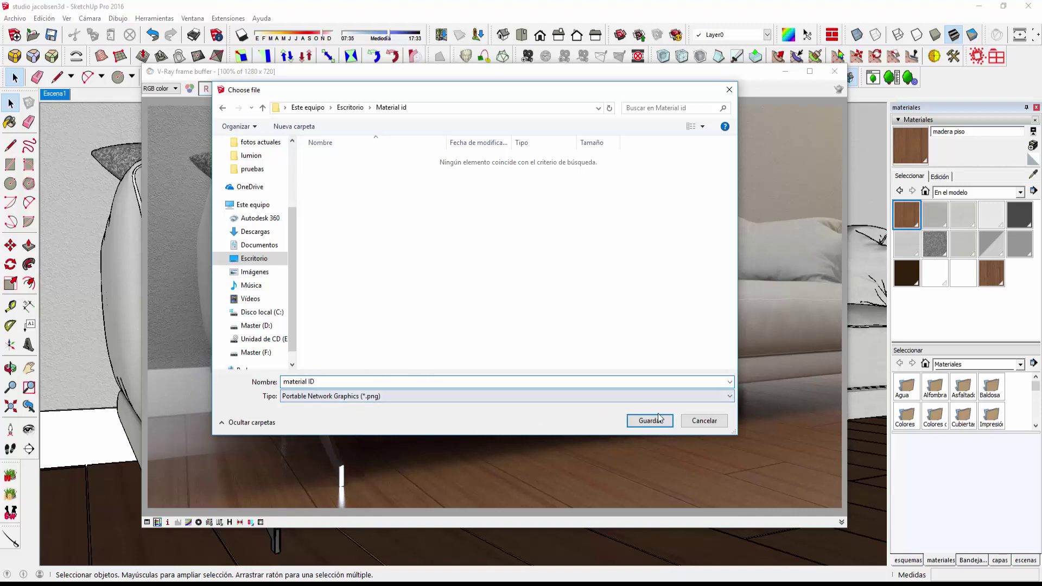
pyautogui.click(639, 421)
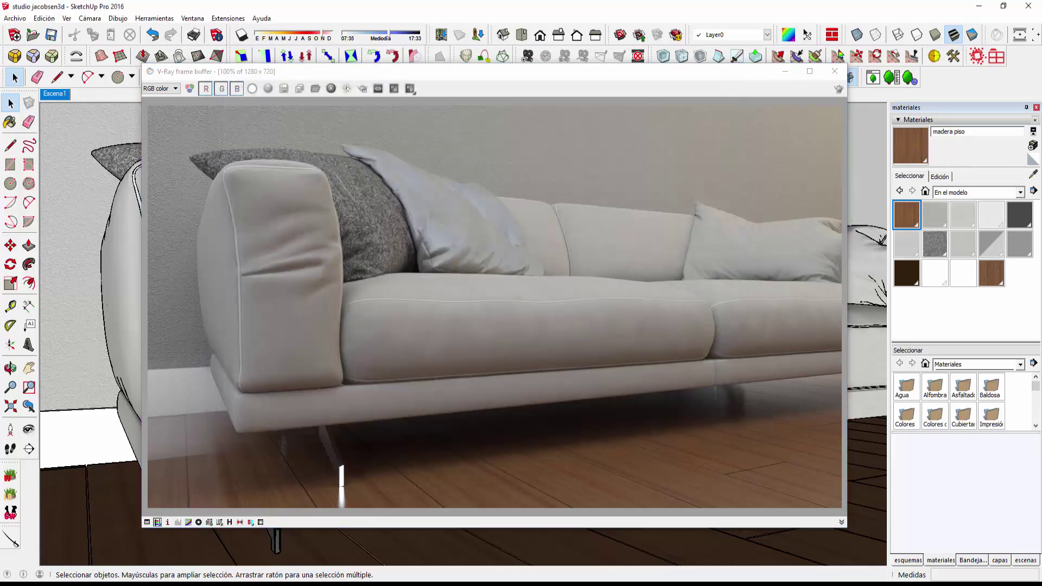
# Open the Desktop's Material id folder in File Explorer.
pyautogui.press('super+e')
pyautogui.click(185, 136)
pyautogui.doubleClick(186, 135)
pyautogui.doubleClick(147, 148)
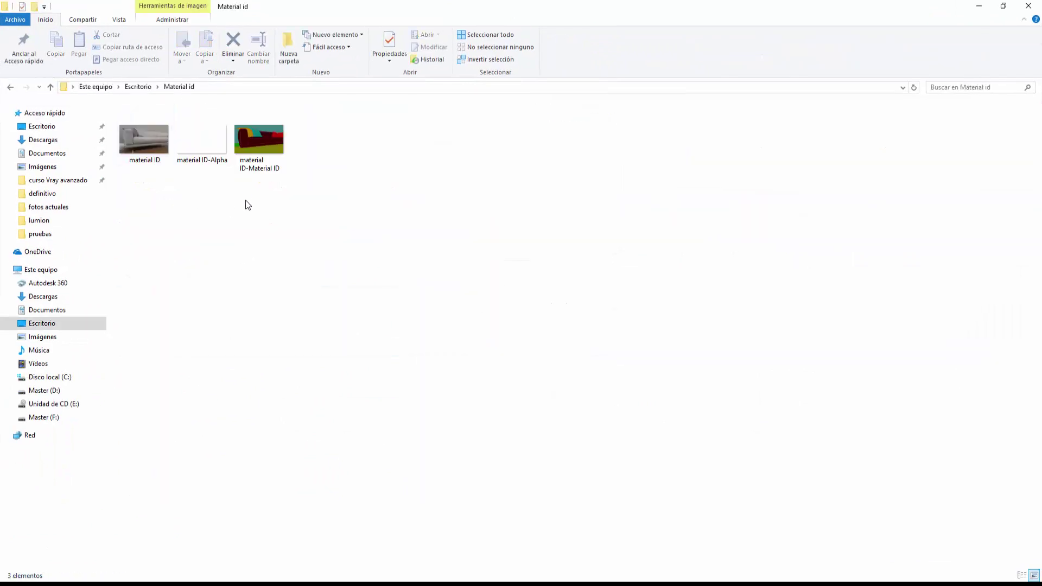
# View the saved channel images one after another in the photo viewer, starting with material ID, and close the viewer.
pyautogui.doubleClick(150, 145)
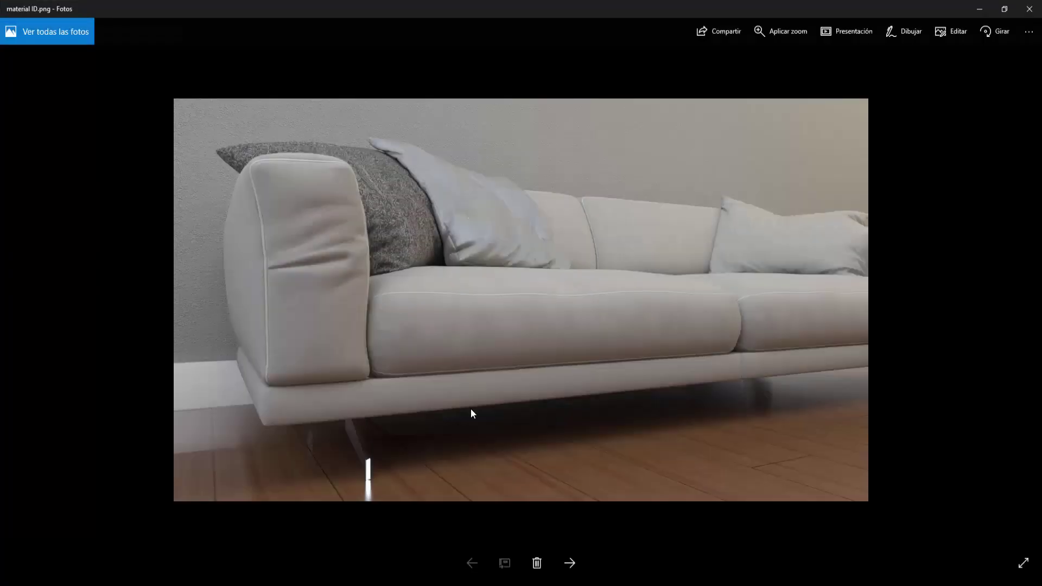
pyautogui.click(577, 563)
pyautogui.click(576, 563)
pyautogui.click(470, 569)
pyautogui.click(470, 569)
pyautogui.click(1029, 8)
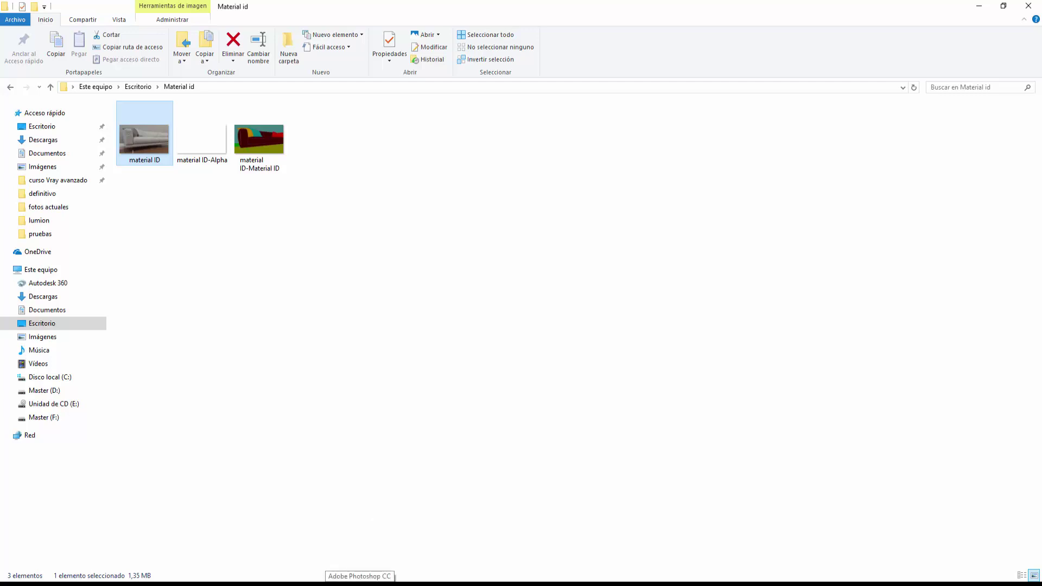
# Switch to Photoshop, maximize its window and browse to the Desktop's Material id folder for opening files.
pyautogui.click(361, 582)
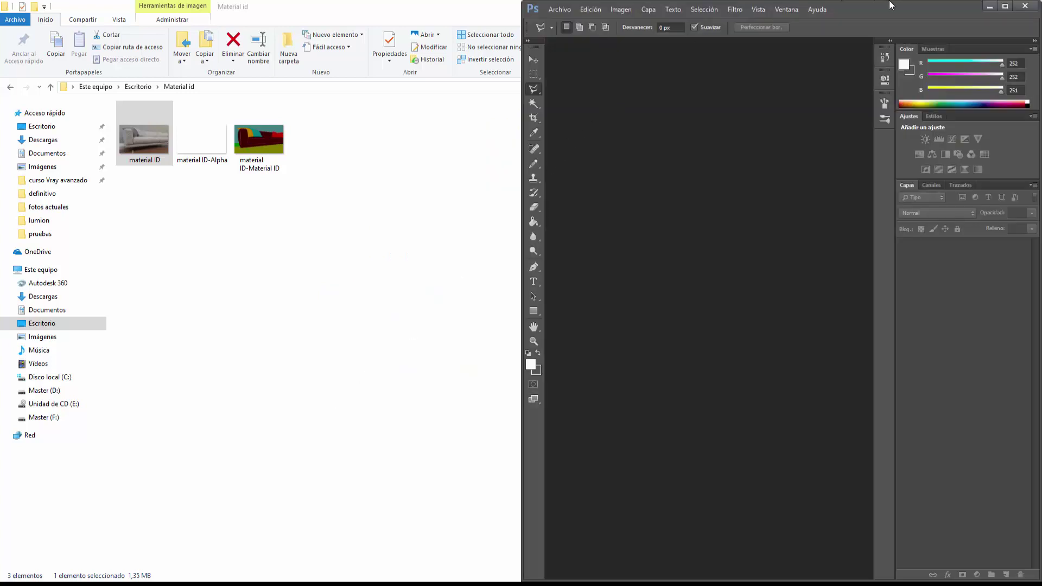
pyautogui.click(1005, 6)
pyautogui.click(37, 7)
pyautogui.click(44, 30)
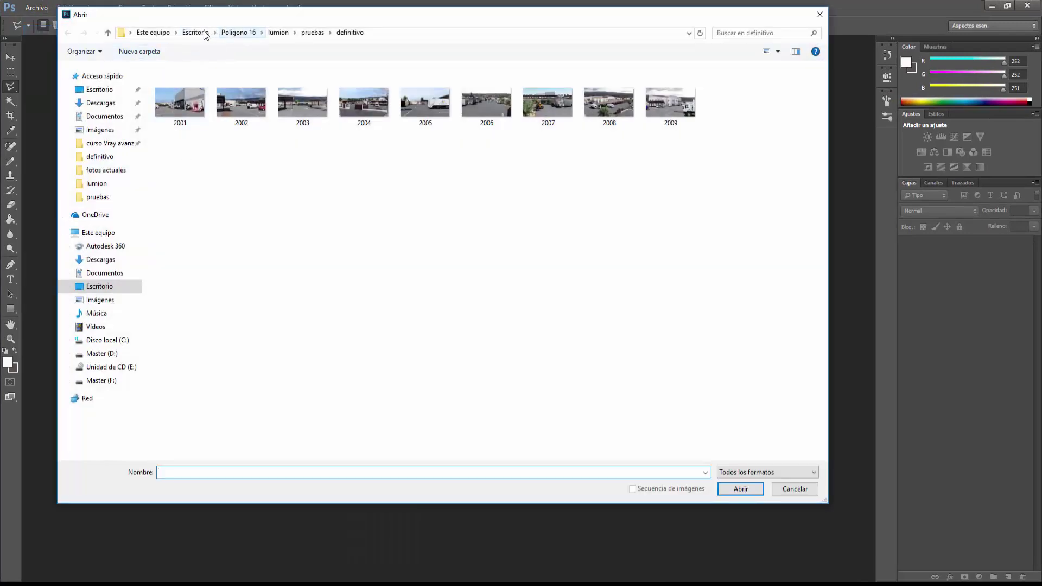
pyautogui.click(206, 34)
pyautogui.doubleClick(192, 100)
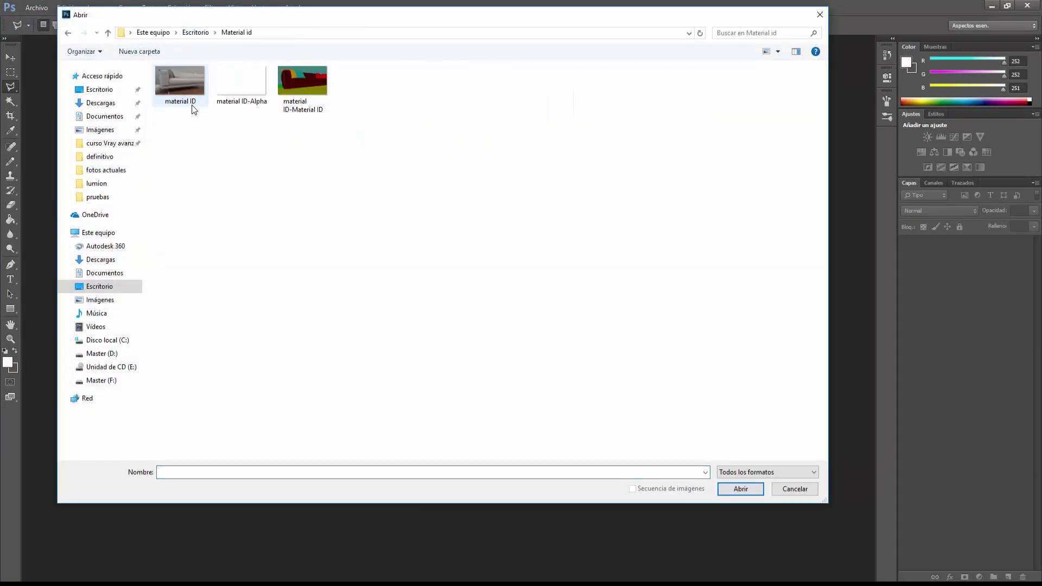
# Open the material ID and material ID-Material ID images together, assigning the Adobe RGB (1998) working space.
pyautogui.click(180, 84)
pyautogui.keyDown('ctrl'); pyautogui.click(292, 92); pyautogui.keyUp('ctrl')
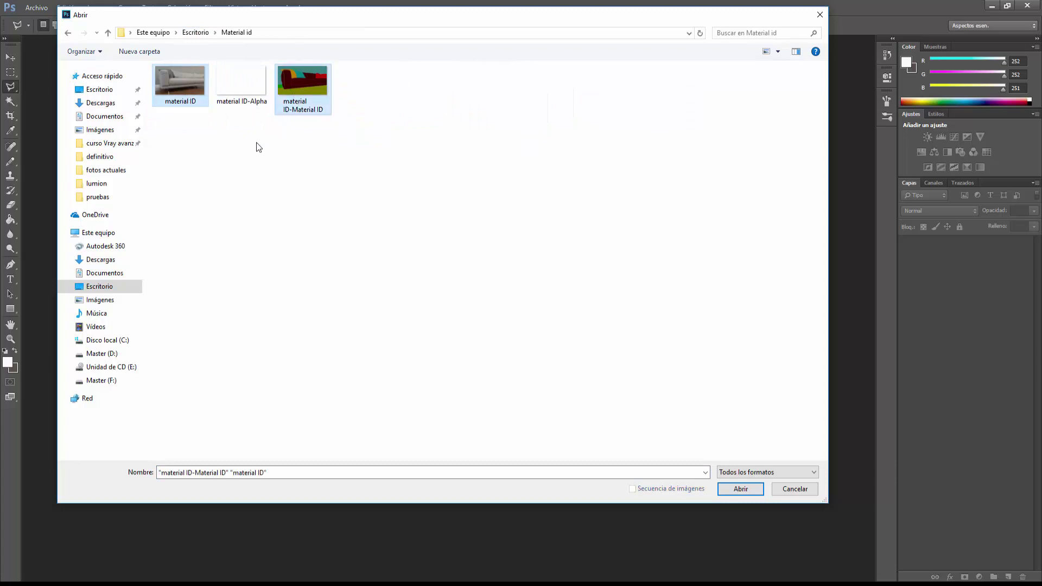
pyautogui.click(740, 489)
pyautogui.click(561, 268)
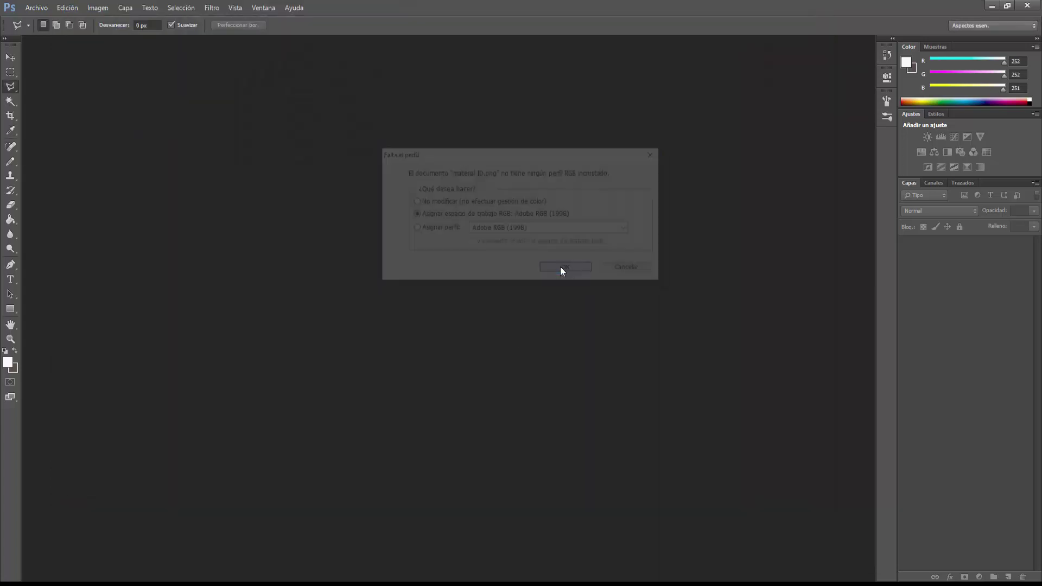
pyautogui.click(565, 269)
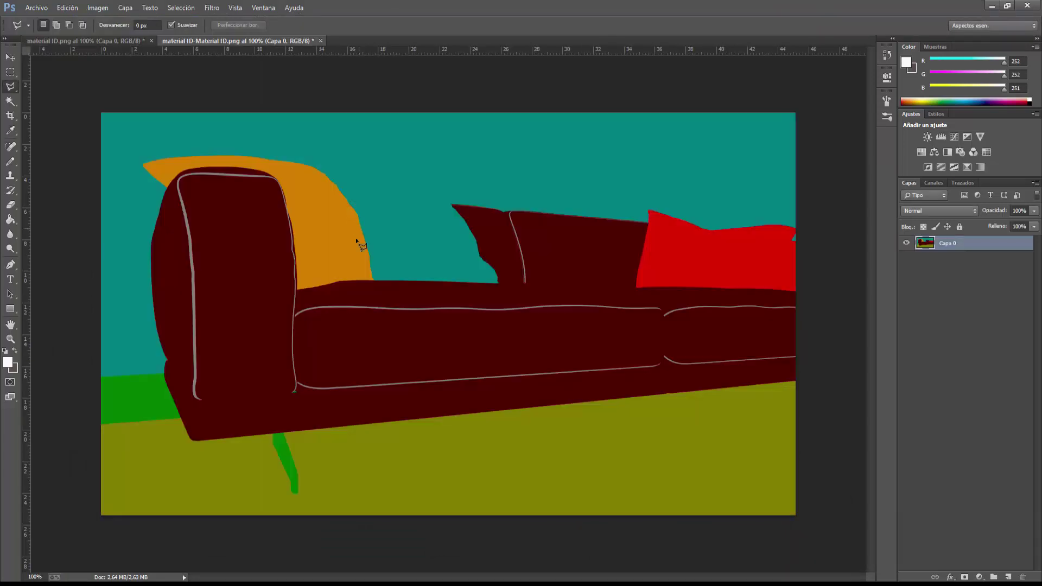
# Copy the entire colour-coded Material ID image and paste it as a new layer into the material ID render document.
pyautogui.click(17, 57)
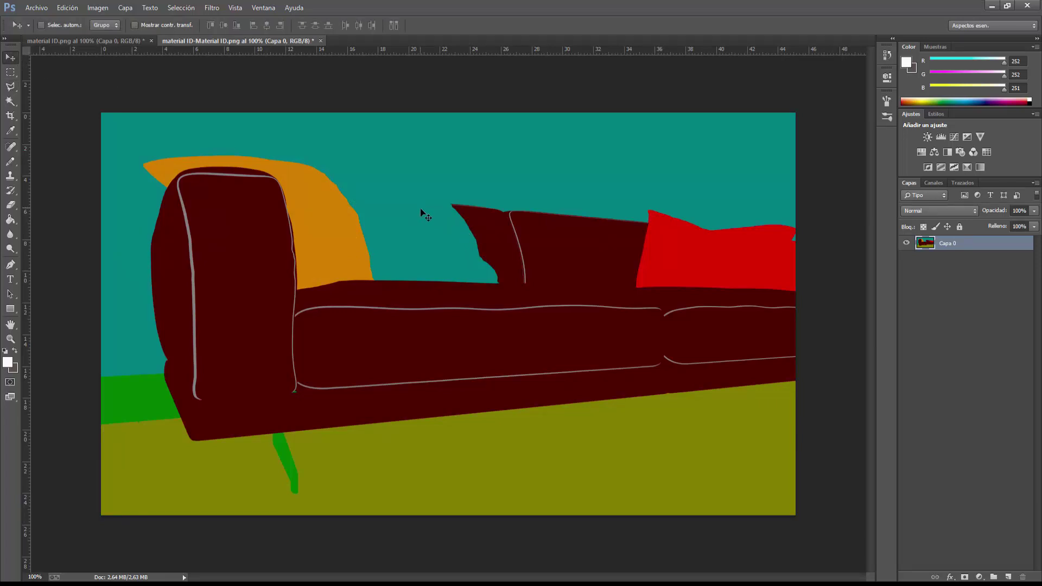
pyautogui.hotkey('ctrl', 'a')
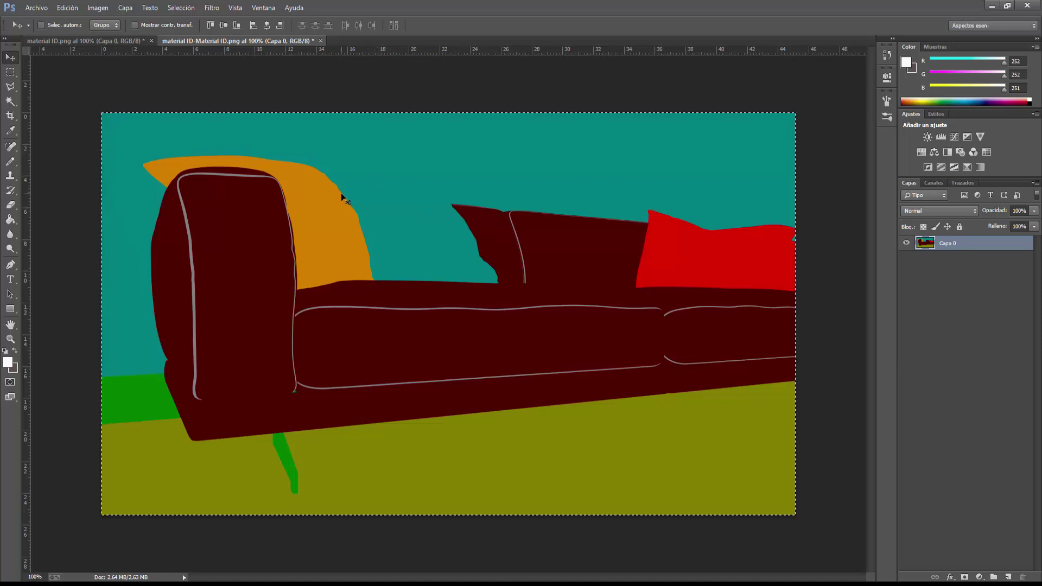
pyautogui.click(95, 40)
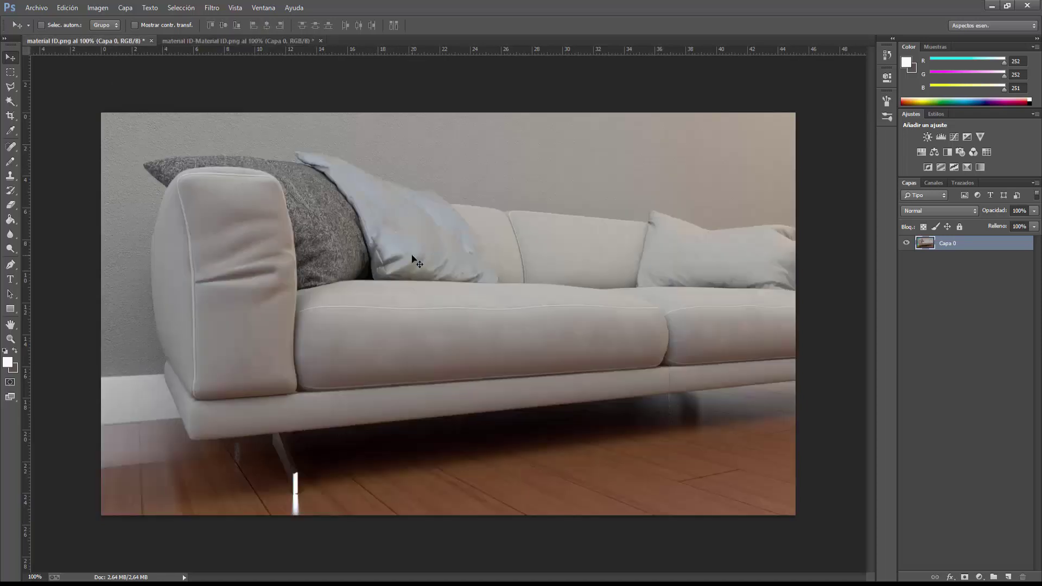
pyautogui.hotkey('ctrl', 'v')
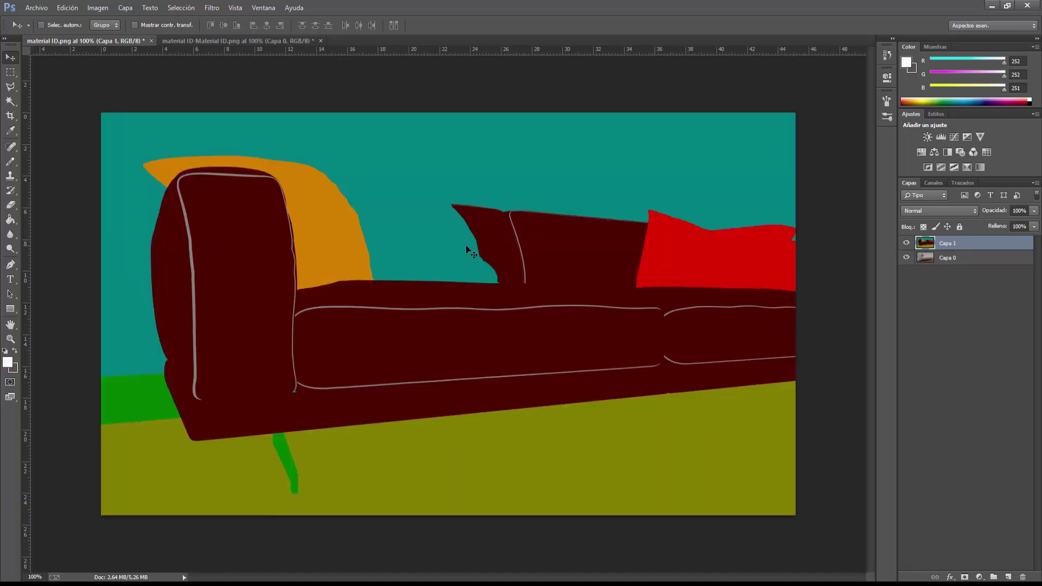
# Hide and show the Capa 1 layer to compare the colour mask with the render beneath it.
pyautogui.click(958, 259)
pyautogui.click(907, 242)
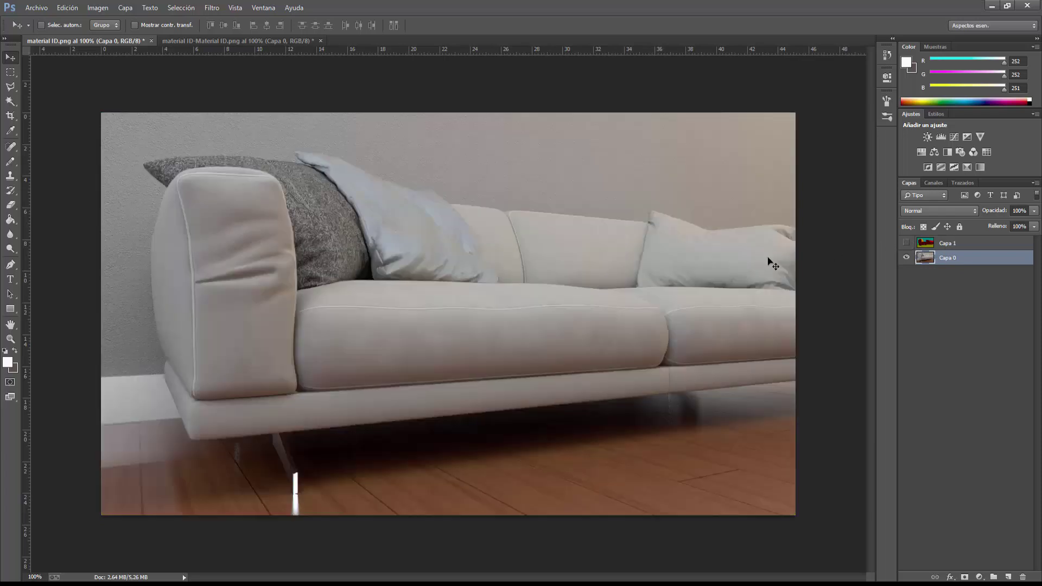
pyautogui.click(906, 242)
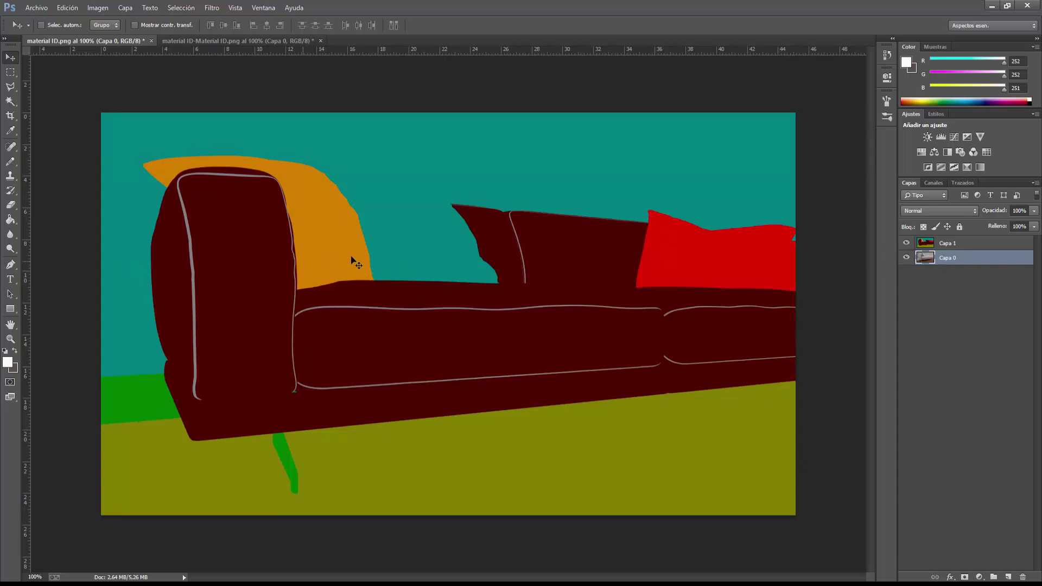
# Select the olive floor area on the Capa 1 layer with the Magic Wand.
pyautogui.click(949, 245)
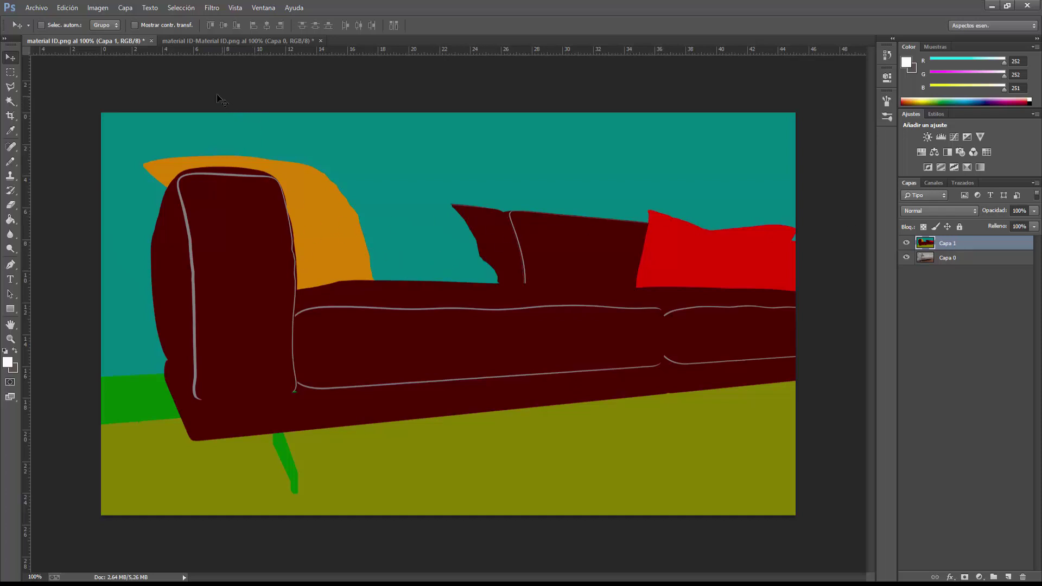
pyautogui.click(10, 103)
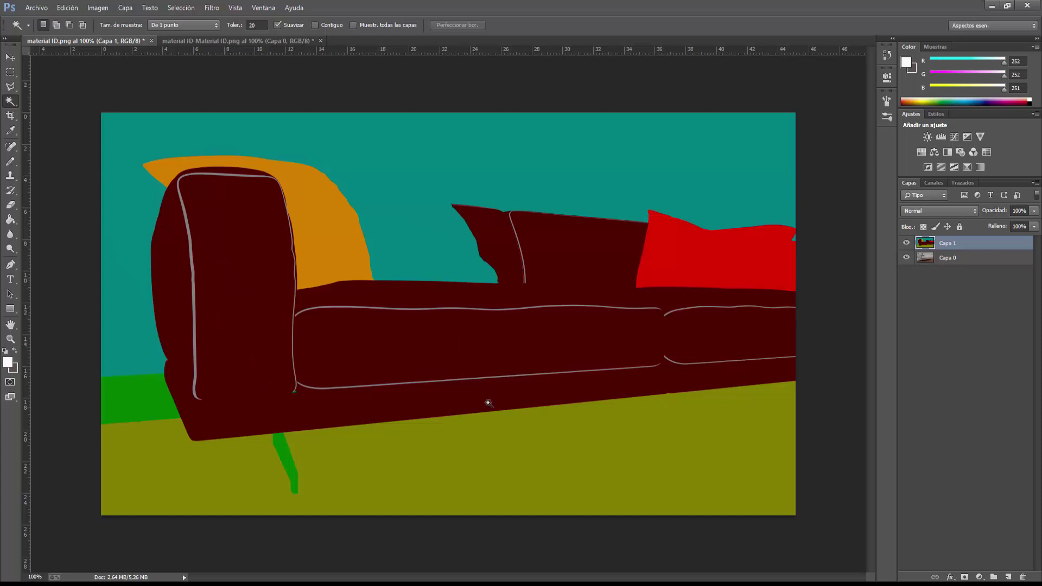
pyautogui.click(402, 476)
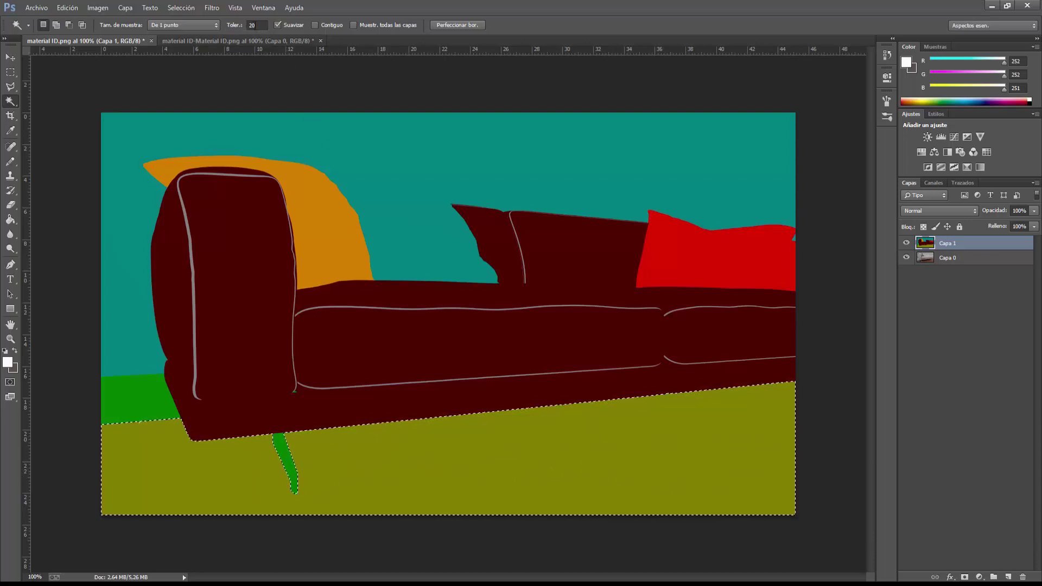
# Try selecting the olive floor area with the Magic Wand tolerance set to 200.
pyautogui.click(257, 27)
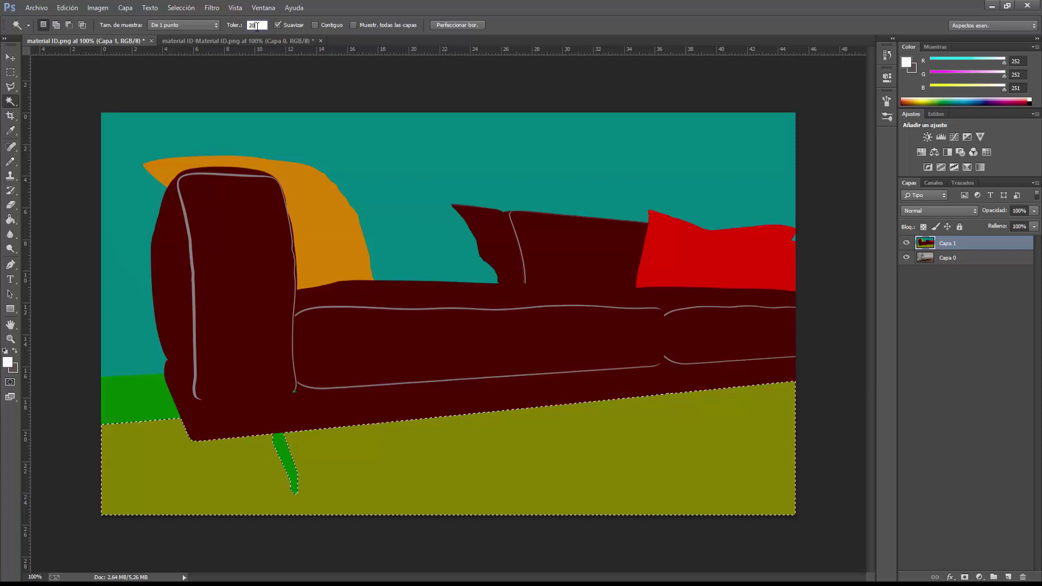
pyautogui.press('Return')
pyautogui.write('200')
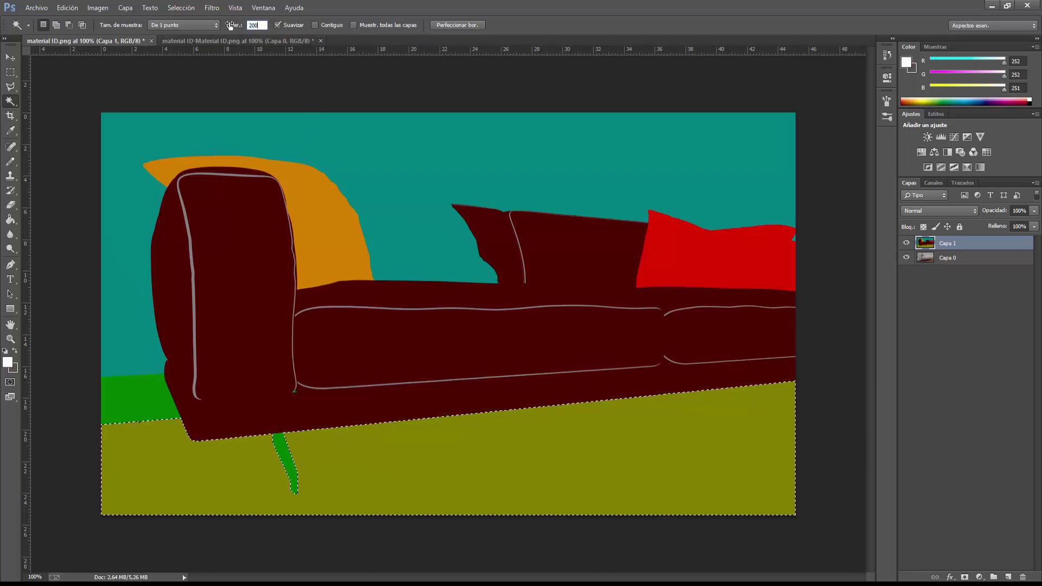
pyautogui.press('Return')
pyautogui.click(382, 467)
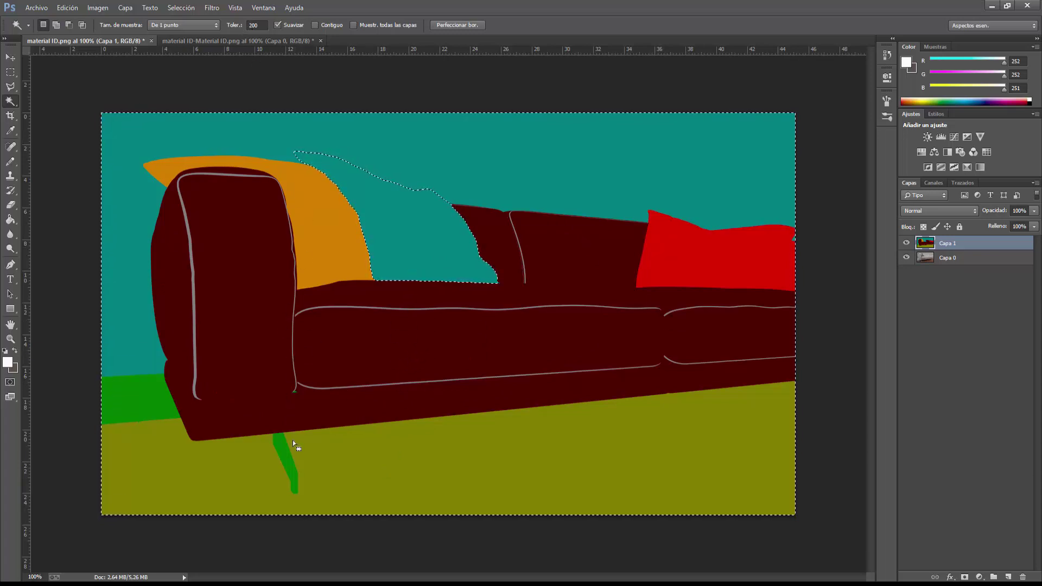
# Set the Magic Wand tolerance back to 20 and reselect only the olive floor area.
pyautogui.click(255, 25)
pyautogui.click(240, 26)
pyautogui.write('20')
pyautogui.hotkey('ctrl', 'd')
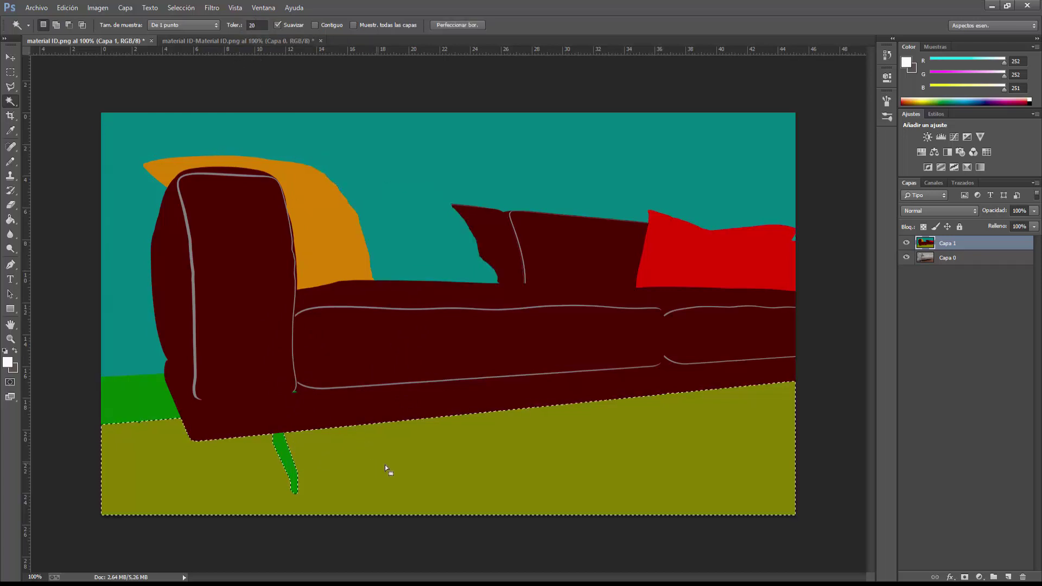
# Try the Magic Wand on the dark red sofa area and on the green sofa leg.
pyautogui.click(249, 391)
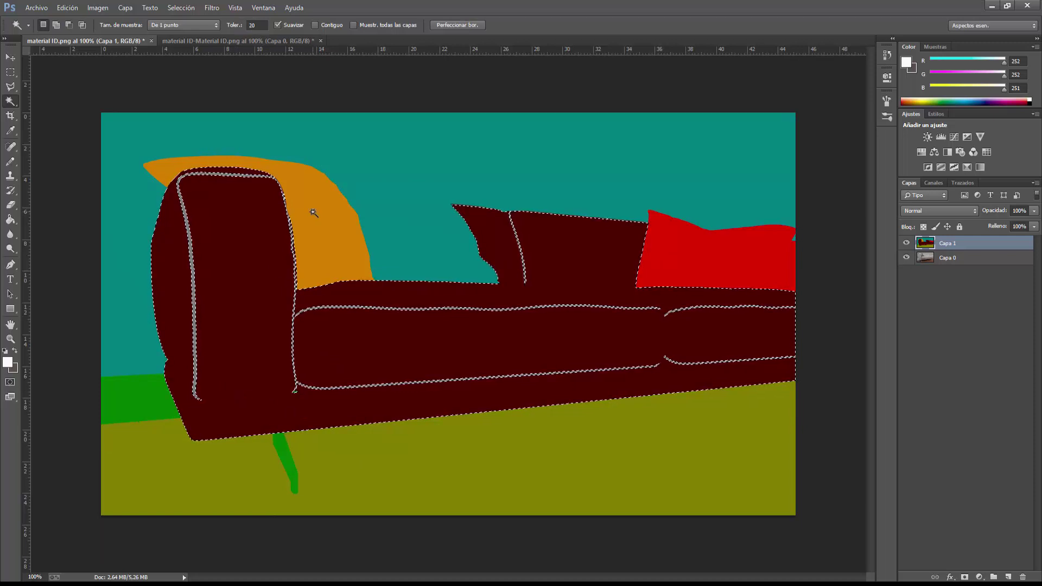
pyautogui.click(292, 470)
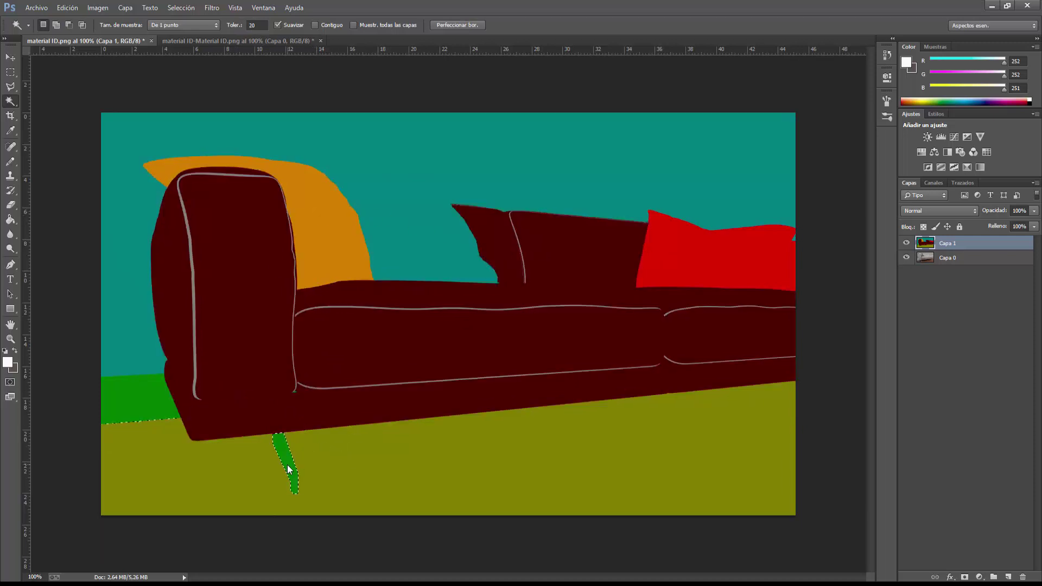
# Select the olive floor area with the Magic Wand, hide Capa 1 and make the render layer Capa 0 active.
pyautogui.click(362, 457)
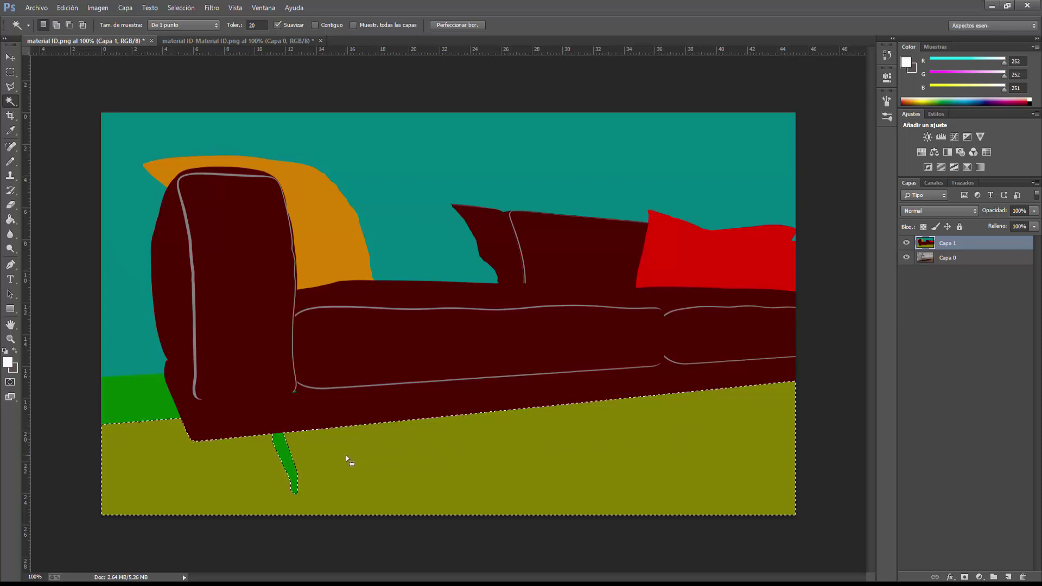
pyautogui.click(906, 243)
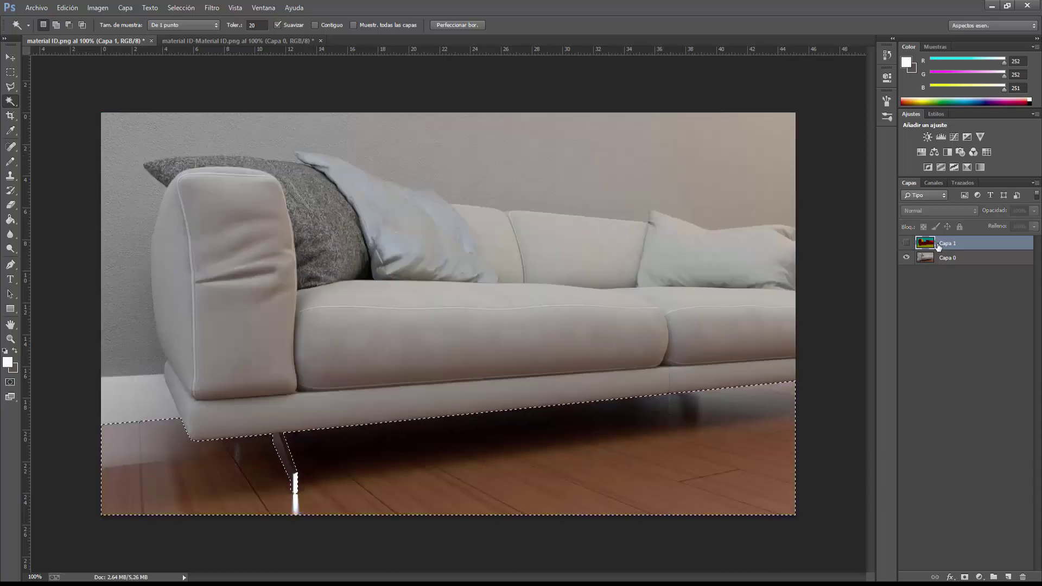
pyautogui.click(951, 259)
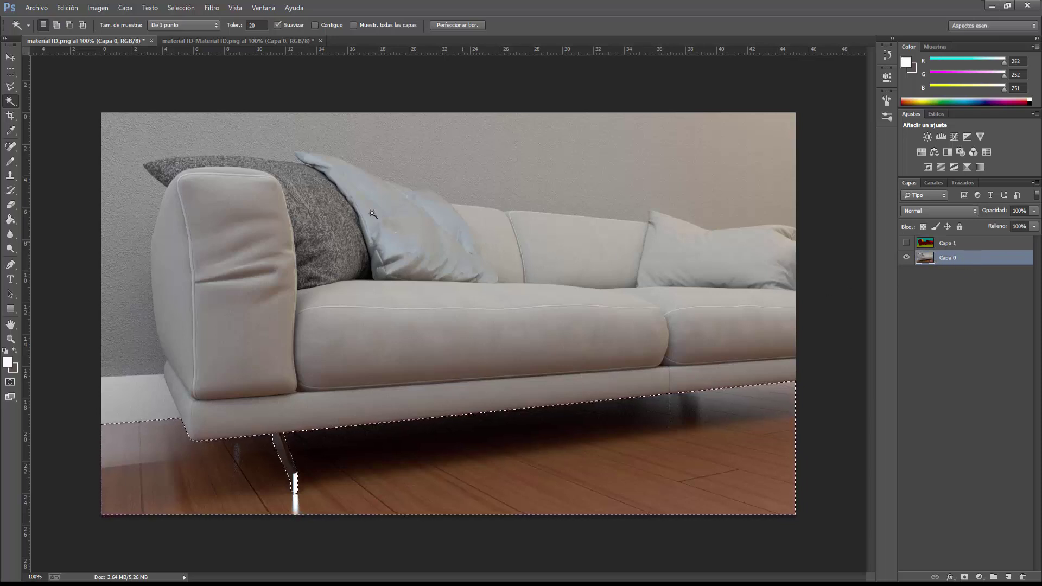
# Try a Curves adjustment on the selected floor of Capa 0 by moving the black and white endpoints, and cancel it.
pyautogui.click(10, 57)
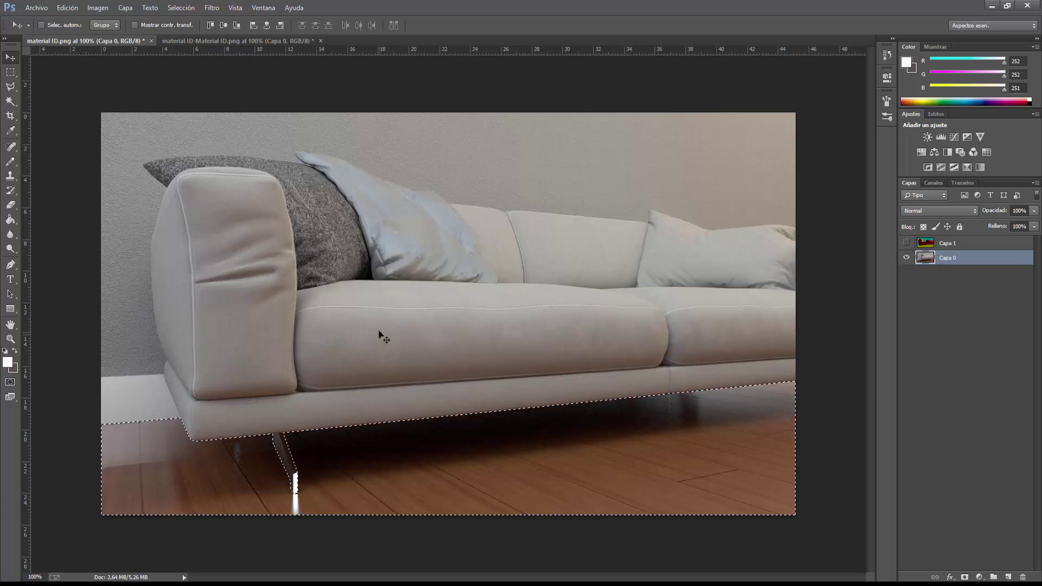
pyautogui.click(98, 8)
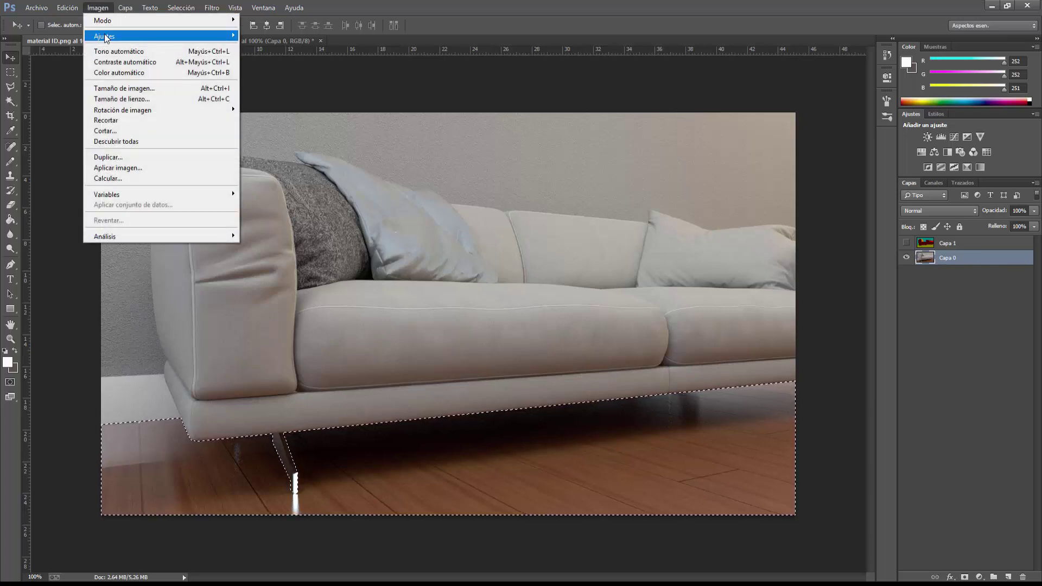
pyautogui.moveTo(138, 37)
pyautogui.click(292, 57)
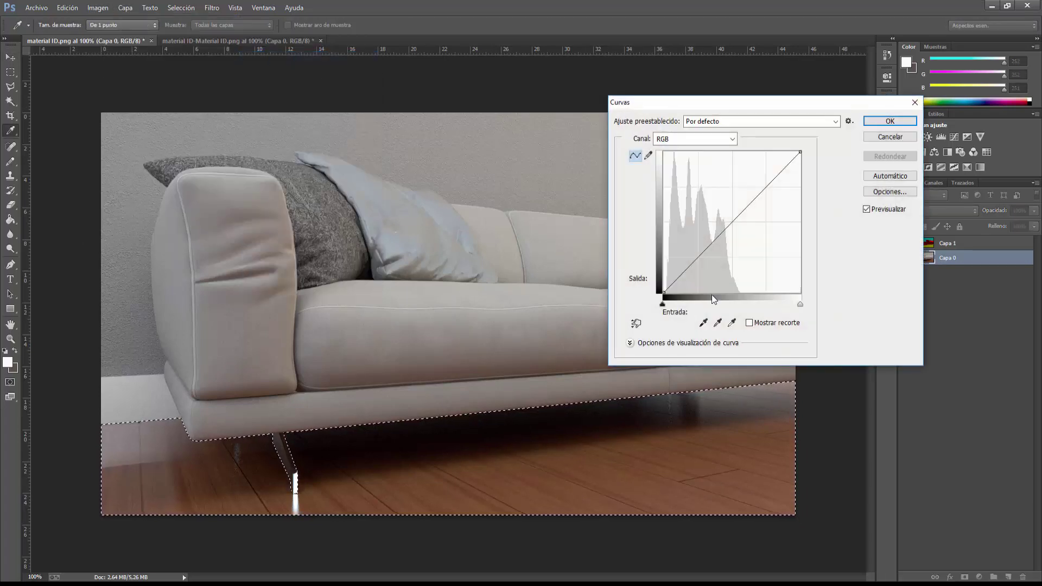
pyautogui.moveTo(663, 304)
pyautogui.mouseDown()
pyautogui.moveTo(672, 309)
pyautogui.moveTo(662, 305)
pyautogui.mouseUp()
pyautogui.moveTo(793, 308); pyautogui.dragTo(813, 315)
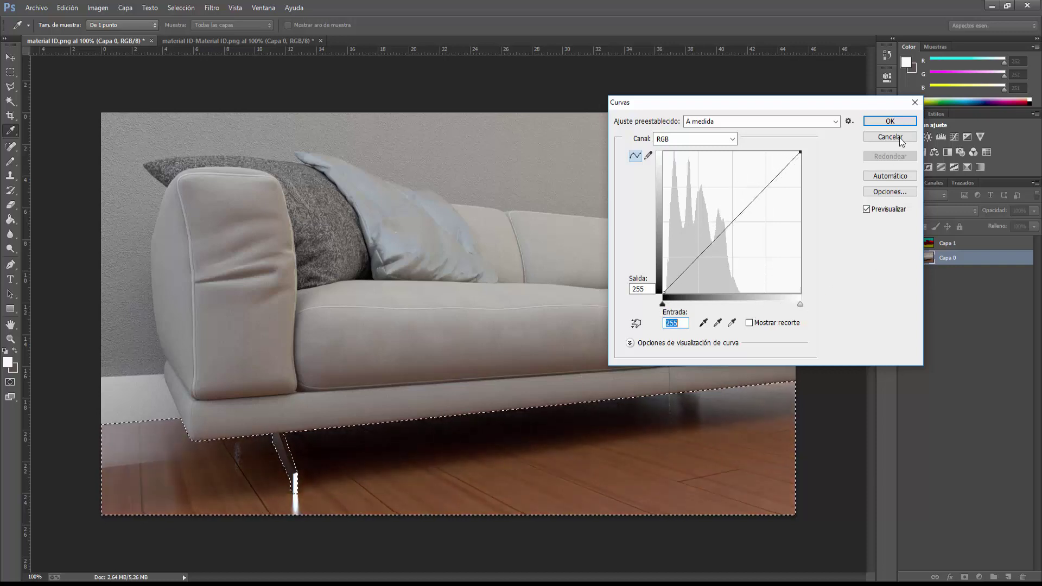
pyautogui.click(868, 137)
# Try the Vibrance (Intensidad) adjustment on the selected floor, changing its saturation, and cancel it.
pyautogui.click(98, 7)
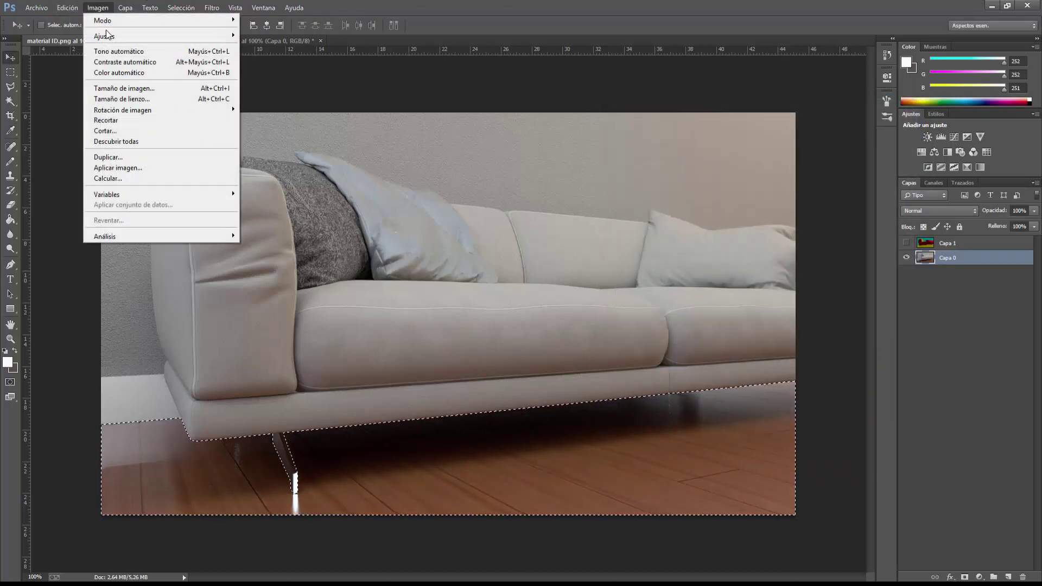
pyautogui.moveTo(122, 36)
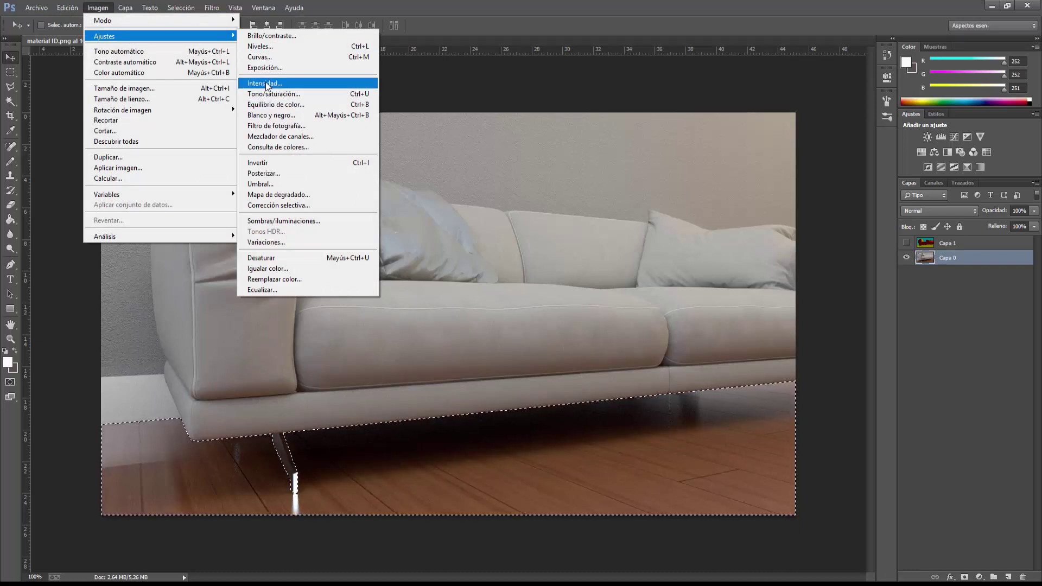
pyautogui.click(266, 83)
pyautogui.moveTo(488, 237); pyautogui.dragTo(489, 214)
pyautogui.press('v')
pyautogui.click(576, 210)
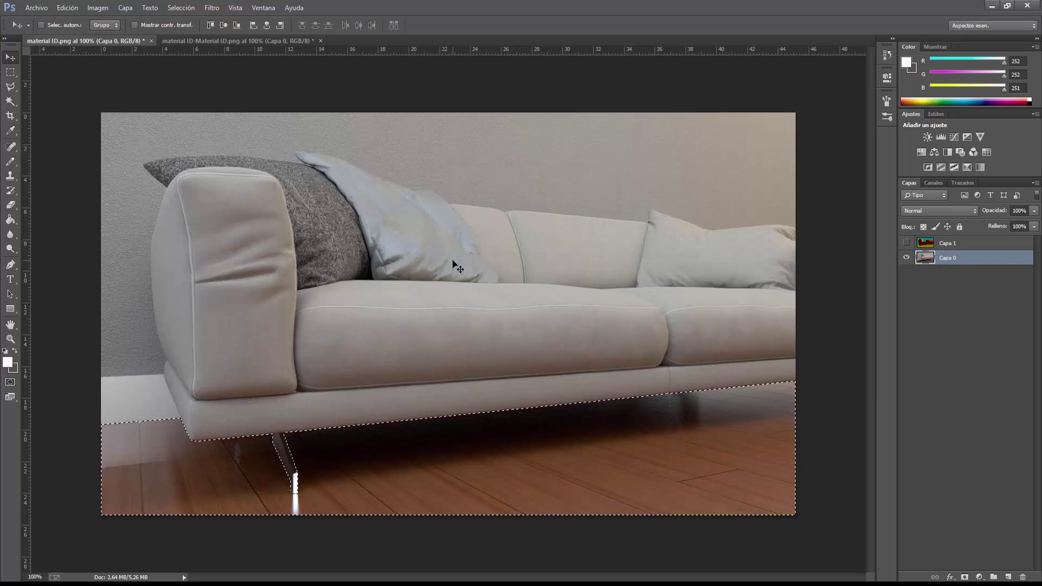
# Try colorizing the selected floor with Hue/Saturation at hue 29, saturation 25 and lightness +3, and cancel it.
pyautogui.hotkey('ctrl', 'u')
pyautogui.click(472, 287)
pyautogui.moveTo(346, 256); pyautogui.dragTo(345, 260)
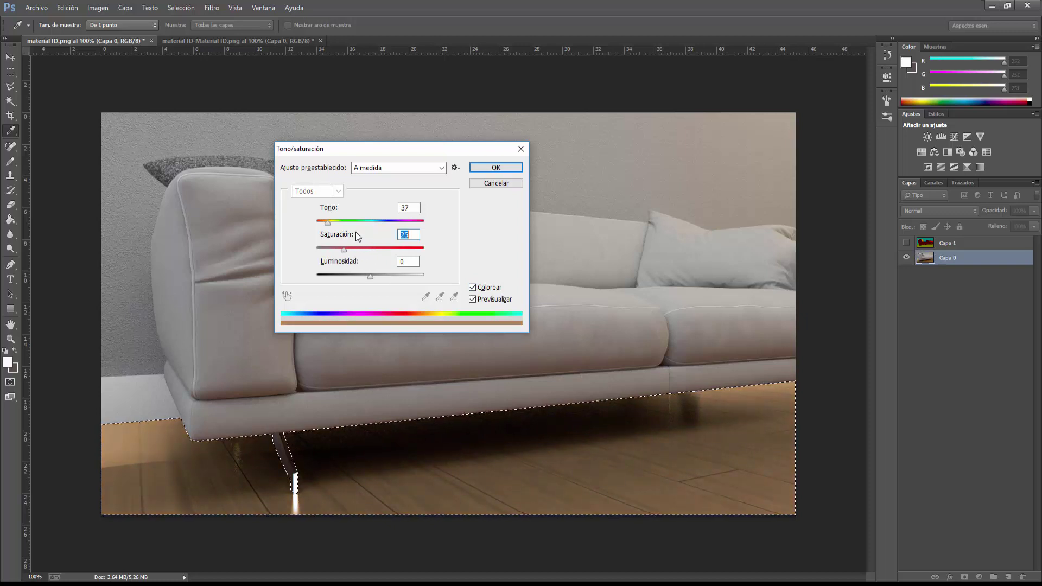
pyautogui.hotkey('shift', 'Tab')
pyautogui.hotkey('shift', 'Up')
pyautogui.hotkey('shift', 'Up')
pyautogui.hotkey('shift', 'Up')
pyautogui.hotkey('shift', 'Up')
pyautogui.hotkey('shift', 'Up')
pyautogui.hotkey('shift', 'Up')
pyautogui.hotkey('shift', 'Up')
pyautogui.hotkey('shift', 'Up')
pyautogui.hotkey('shift', 'Up')
pyautogui.hotkey('shift', 'Up')
pyautogui.hotkey('shift', 'Up')
pyautogui.hotkey('shift', 'Up')
pyautogui.hotkey('shift', 'Up')
pyautogui.hotkey('shift', 'Up')
pyautogui.hotkey('shift', 'Up')
pyautogui.hotkey('shift', 'Up')
pyautogui.hotkey('shift', 'Up')
pyautogui.hotkey('shift', 'Up')
pyautogui.hotkey('shift', 'Up')
pyautogui.hotkey('shift', 'Up')
pyautogui.hotkey('shift', 'Up')
pyautogui.hotkey('shift', 'Up')
pyautogui.hotkey('shift', 'Up')
pyautogui.hotkey('shift', 'Up')
pyautogui.moveTo(424, 223); pyautogui.dragTo(326, 235)
pyautogui.moveTo(366, 270)
pyautogui.mouseDown()
pyautogui.moveTo(343, 281)
pyautogui.moveTo(365, 279)
pyautogui.mouseUp()
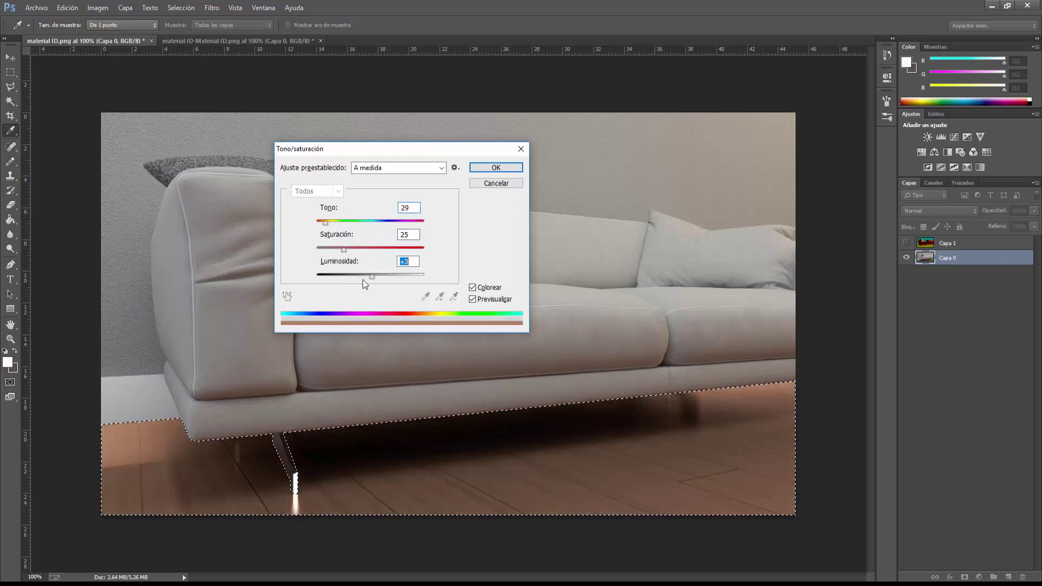
pyautogui.click(496, 183)
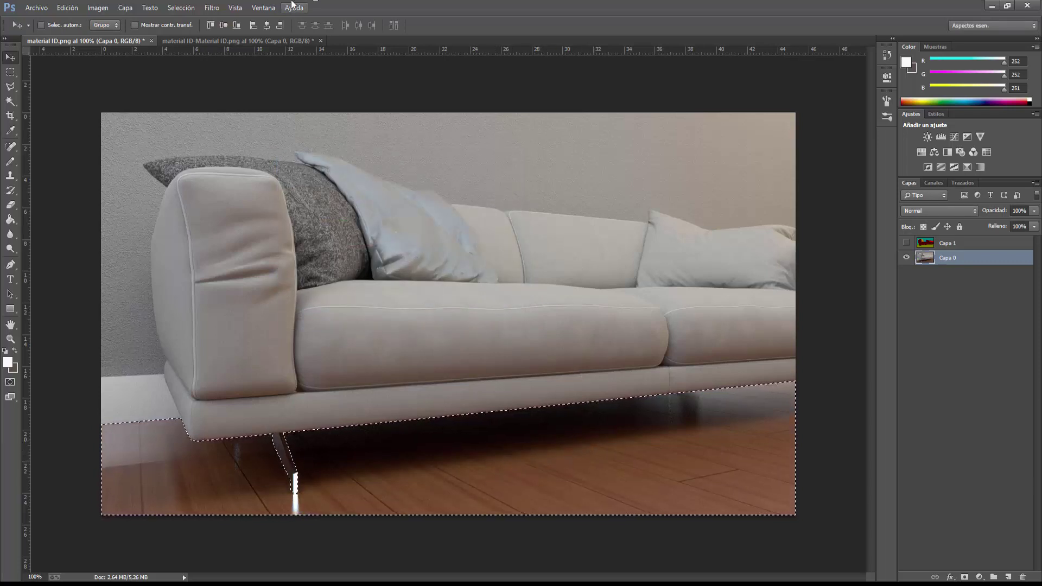
pyautogui.click(92, 9)
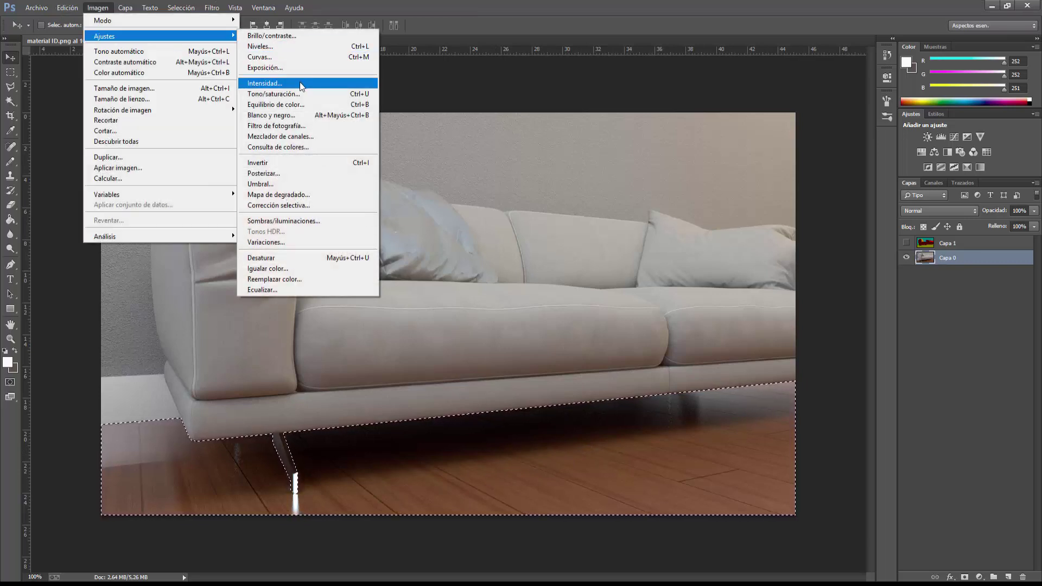
pyautogui.click(299, 84)
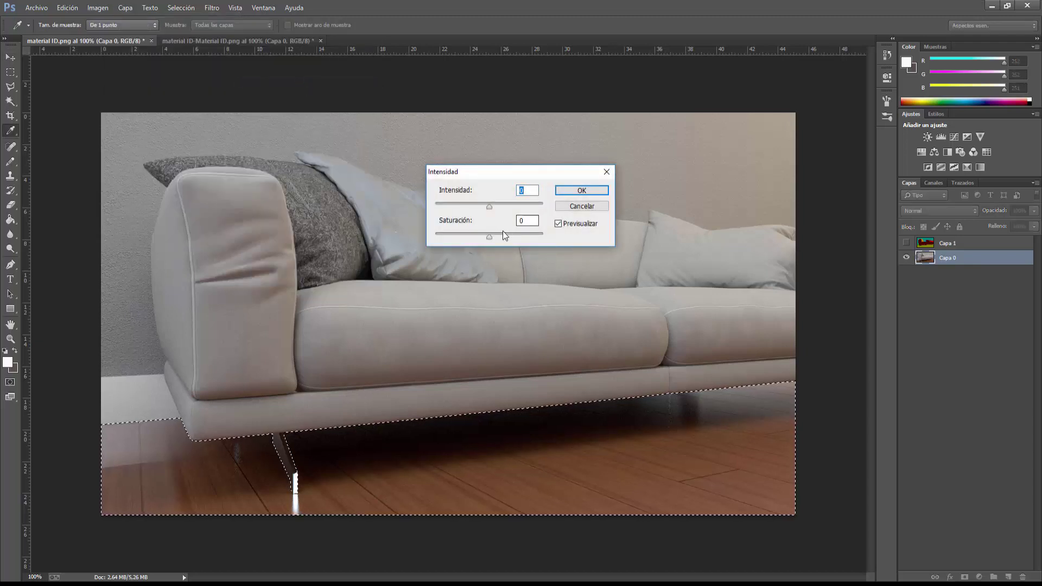
pyautogui.click(573, 208)
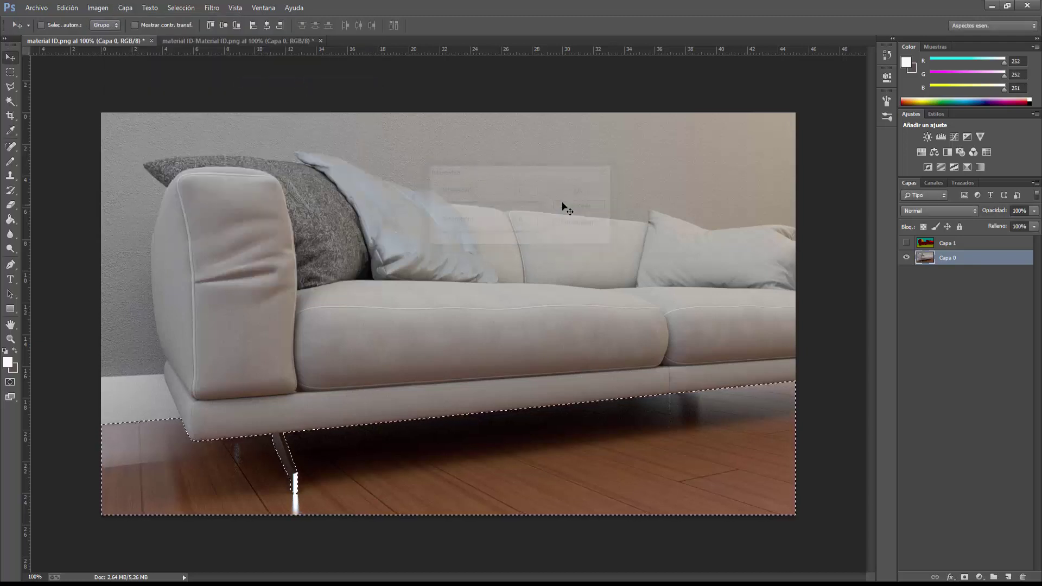
pyautogui.click(91, 8)
pyautogui.moveTo(106, 35)
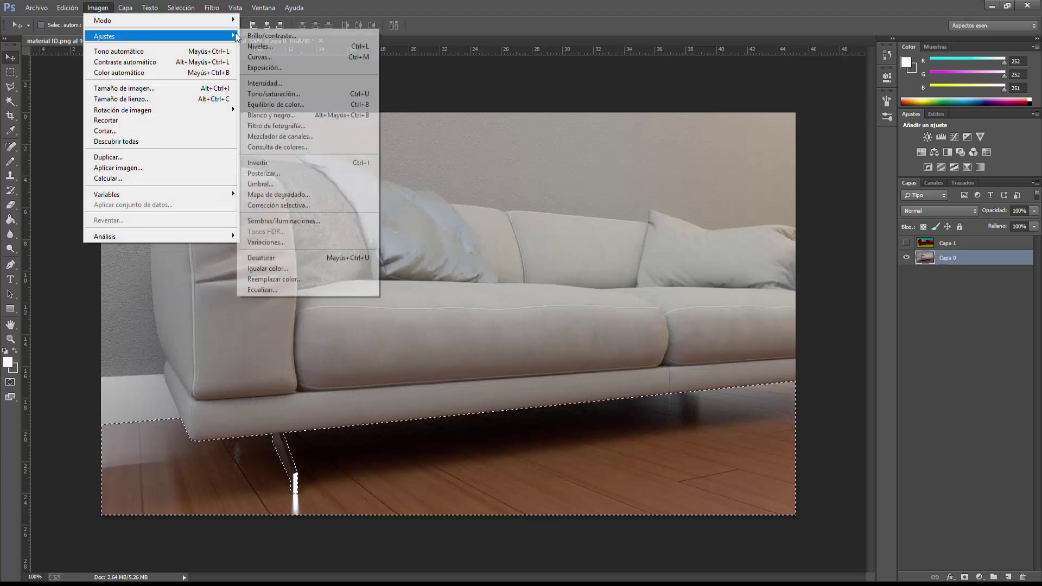
pyautogui.click(274, 94)
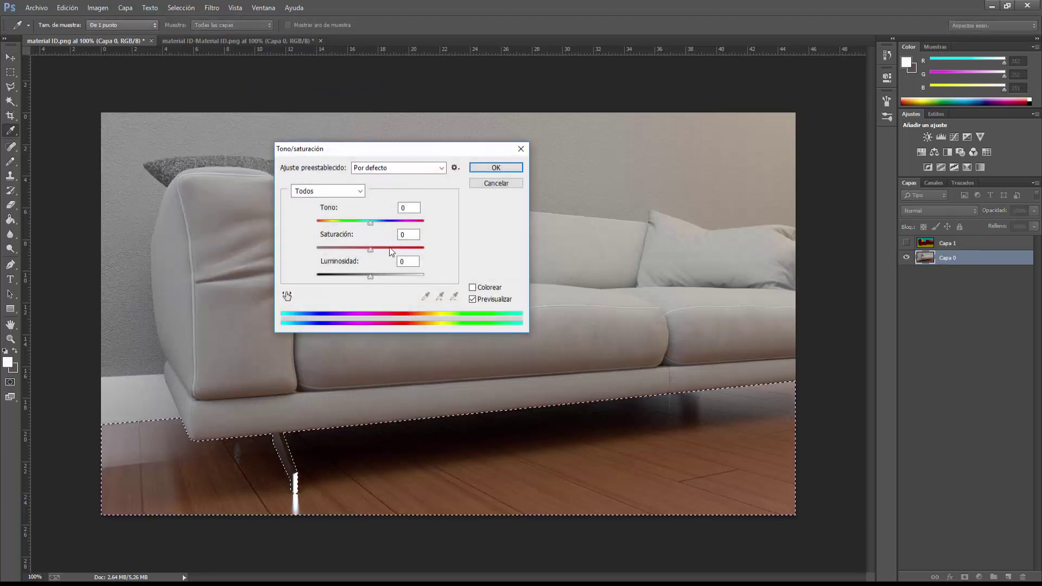
pyautogui.click(496, 183)
# Try a Brightness/Contrast adjustment on the selected floor with brightness -36 and contrast 27, and discard it.
pyautogui.click(96, 7)
pyautogui.moveTo(108, 36)
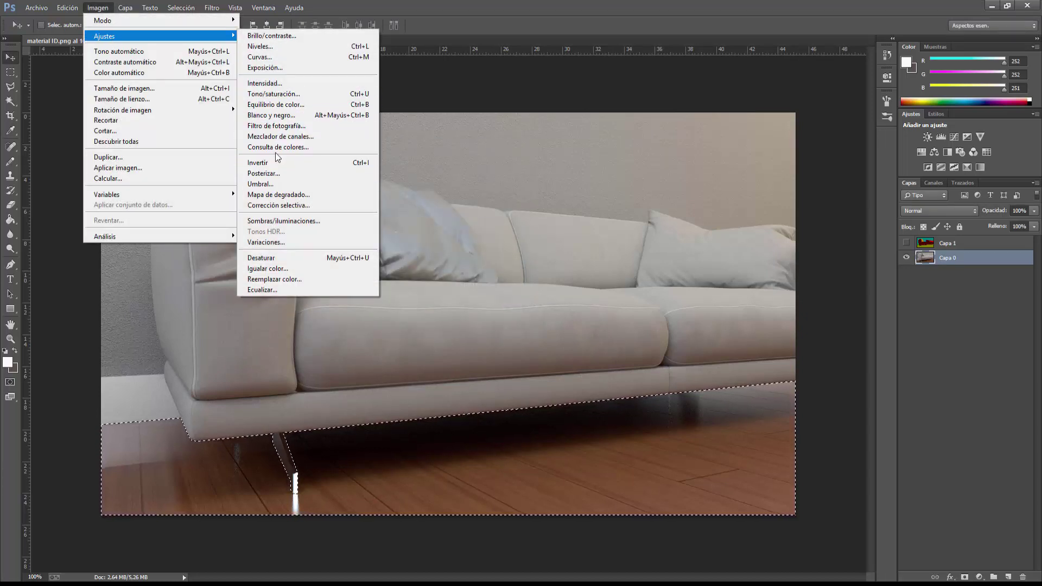
pyautogui.click(273, 36)
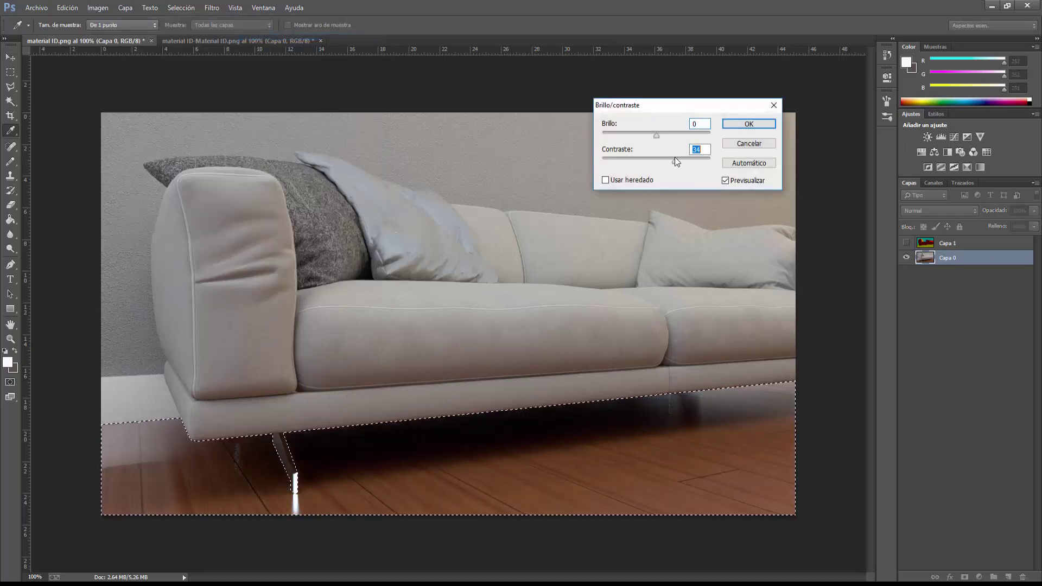
pyautogui.moveTo(654, 131); pyautogui.dragTo(645, 140)
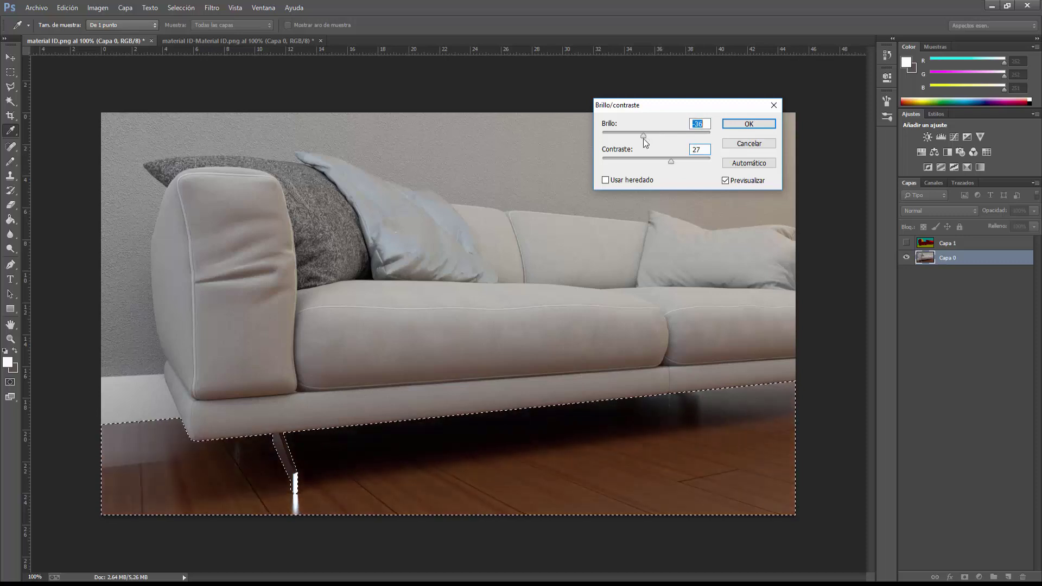
pyautogui.click(749, 124)
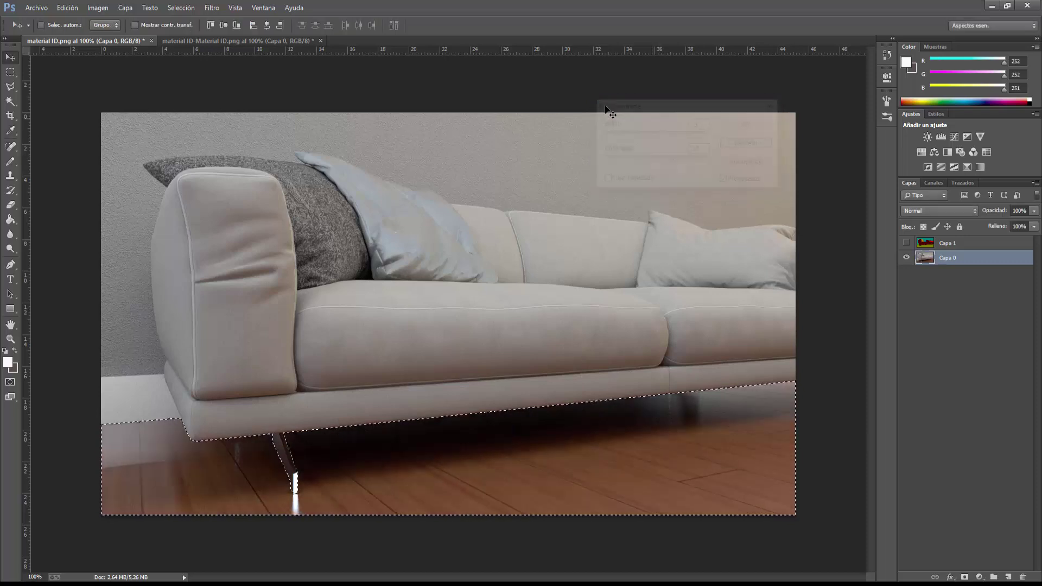
pyautogui.click(211, 8)
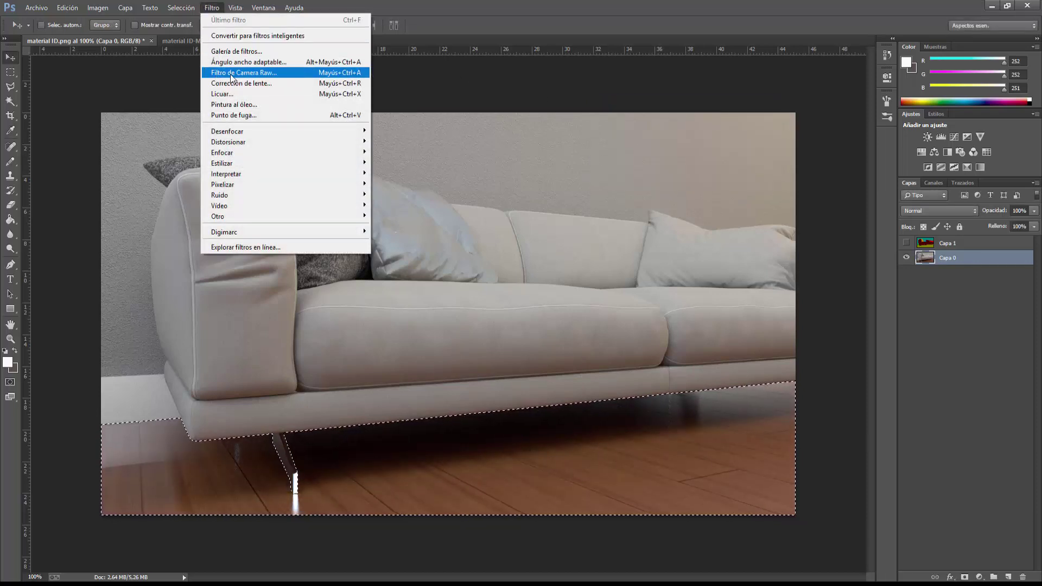
pyautogui.click(396, 83)
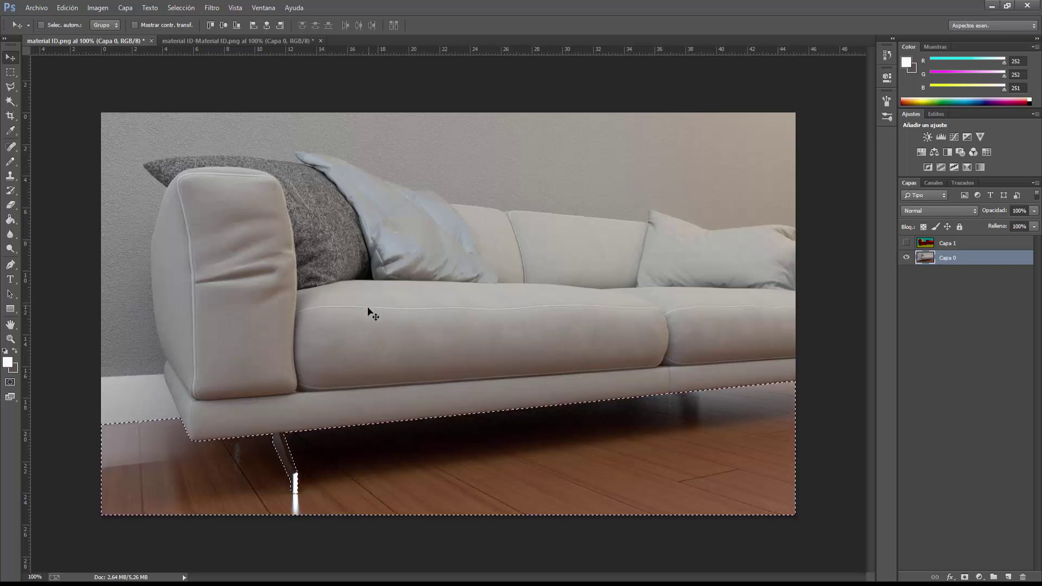
# Select the wall area with the Magic Wand on the hidden mask layer Capa 1, and make Capa 0 active.
pyautogui.click(942, 244)
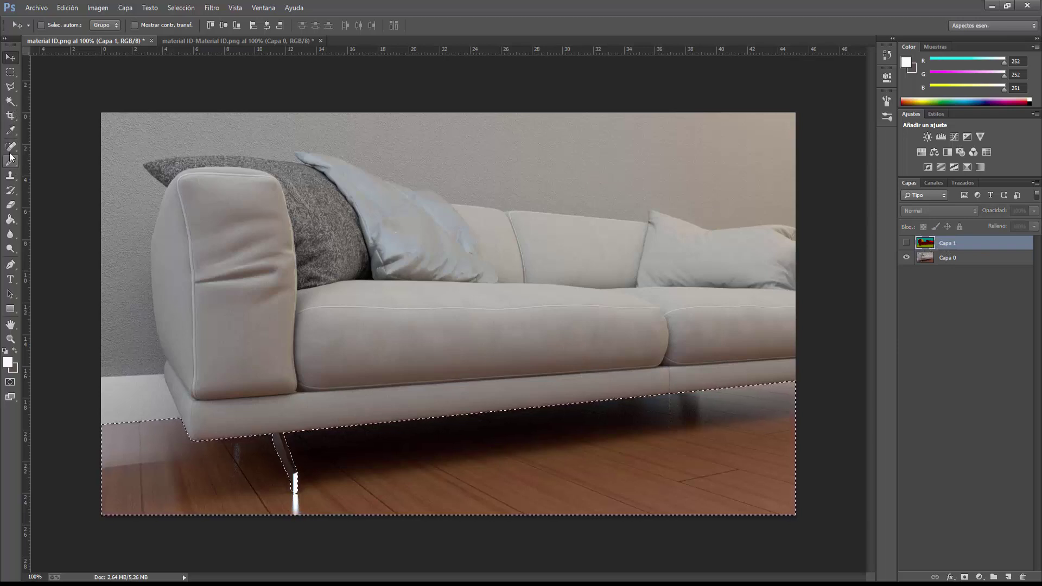
pyautogui.click(11, 101)
pyautogui.click(214, 142)
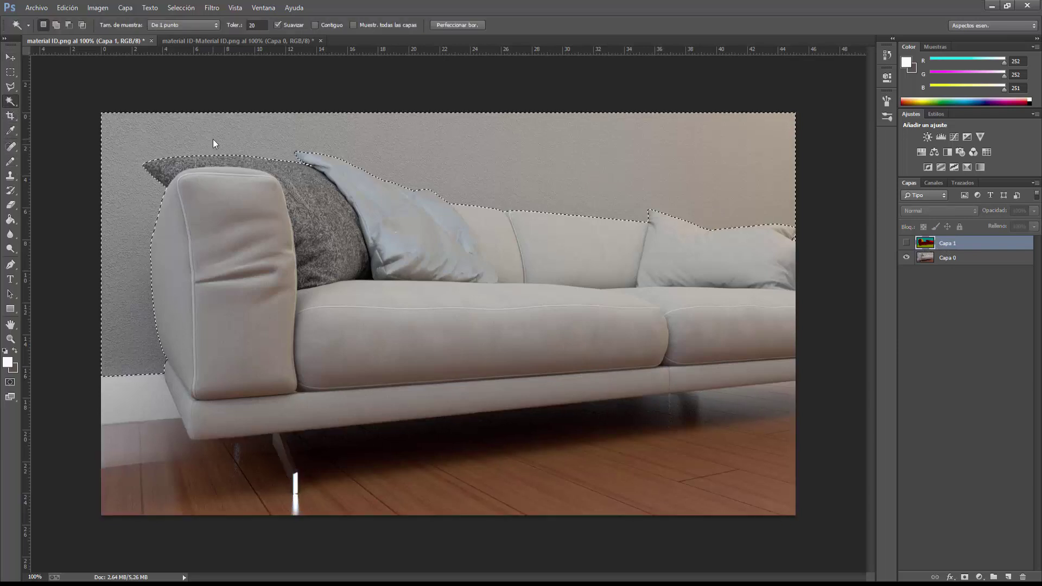
pyautogui.click(950, 258)
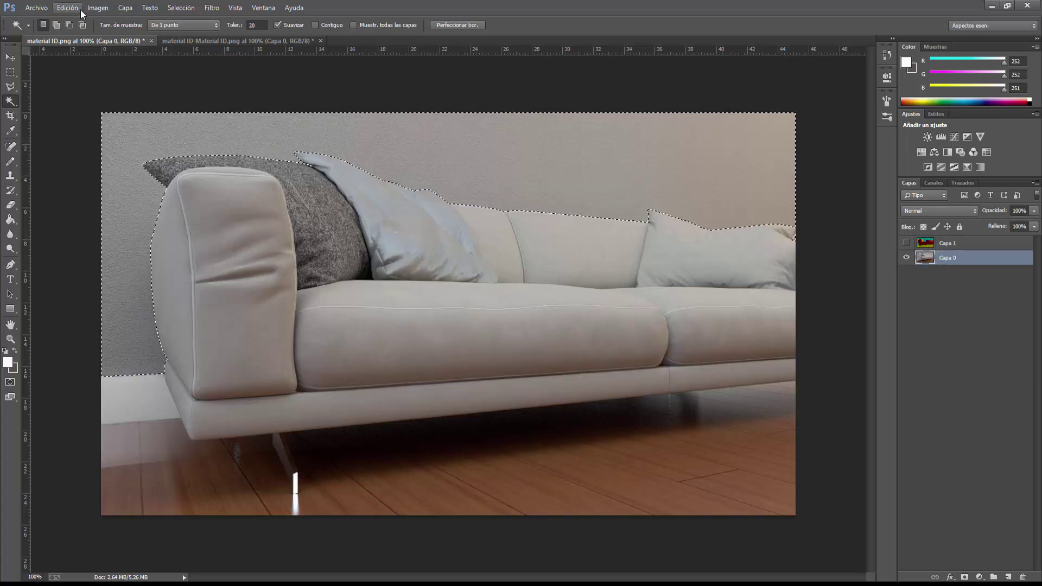
# Try colorizing the selected wall purple with Hue/Saturation at hue 253, saturation 20 and lightness -25, and cancel it.
pyautogui.hotkey('ctrl', 'u')
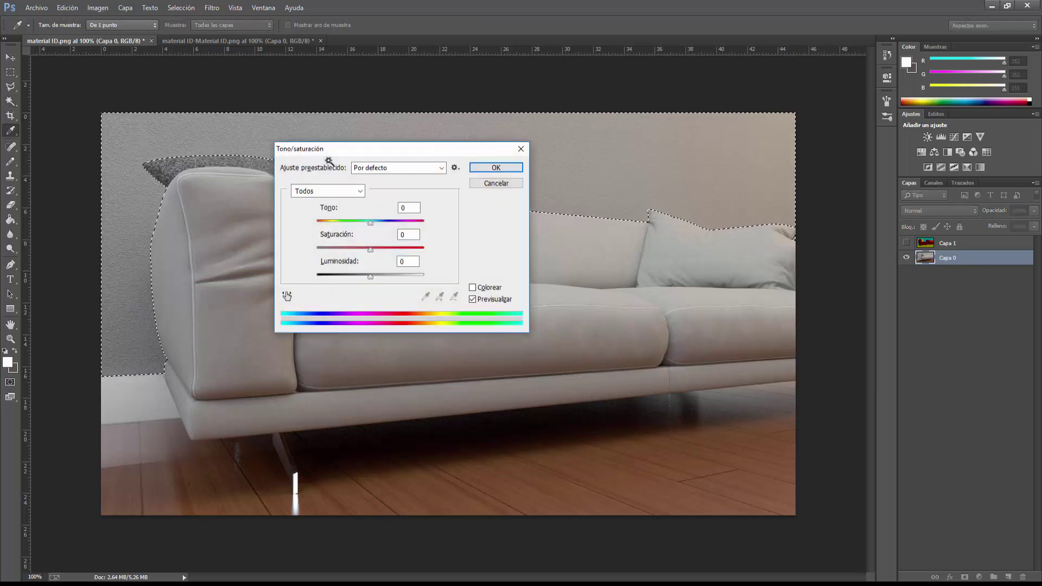
pyautogui.moveTo(370, 251); pyautogui.dragTo(386, 251)
pyautogui.click(472, 287)
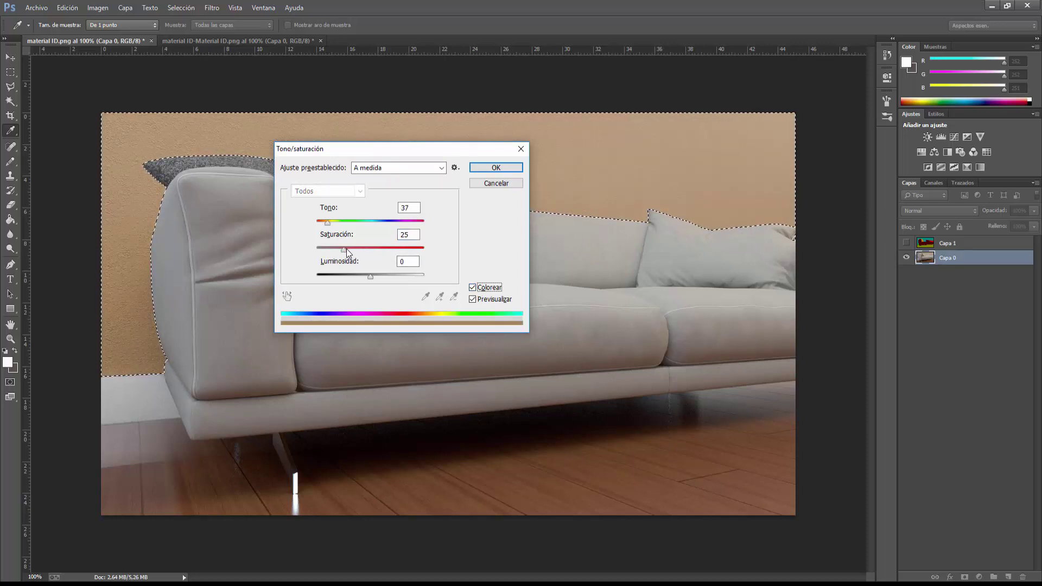
pyautogui.moveTo(332, 226); pyautogui.dragTo(356, 282)
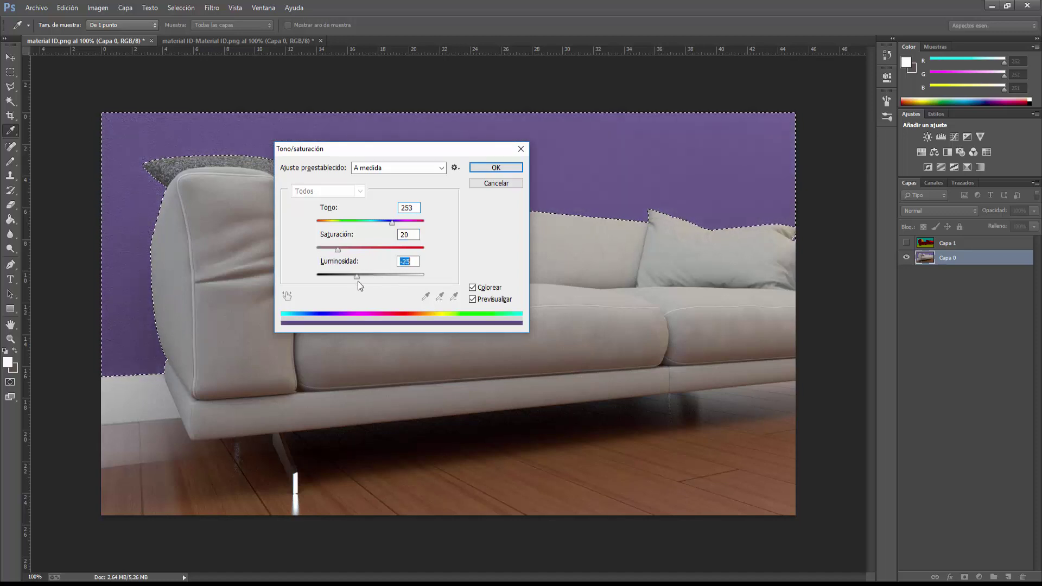
pyautogui.click(496, 183)
# Try selecting the sofa with the Magic Wand directly on the render layer Capa 0, and clear that selection.
pyautogui.press('w')
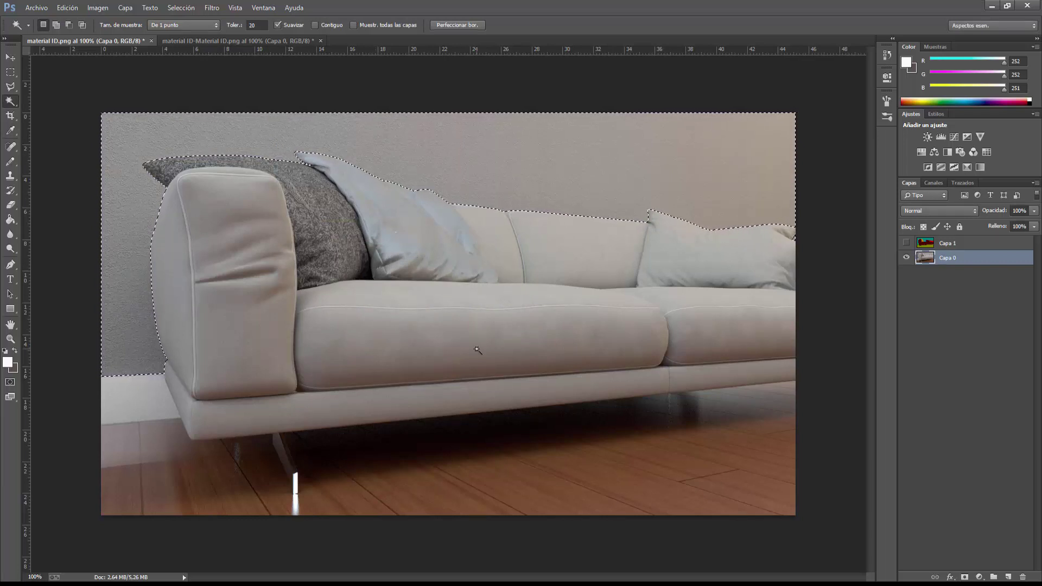
pyautogui.click(399, 341)
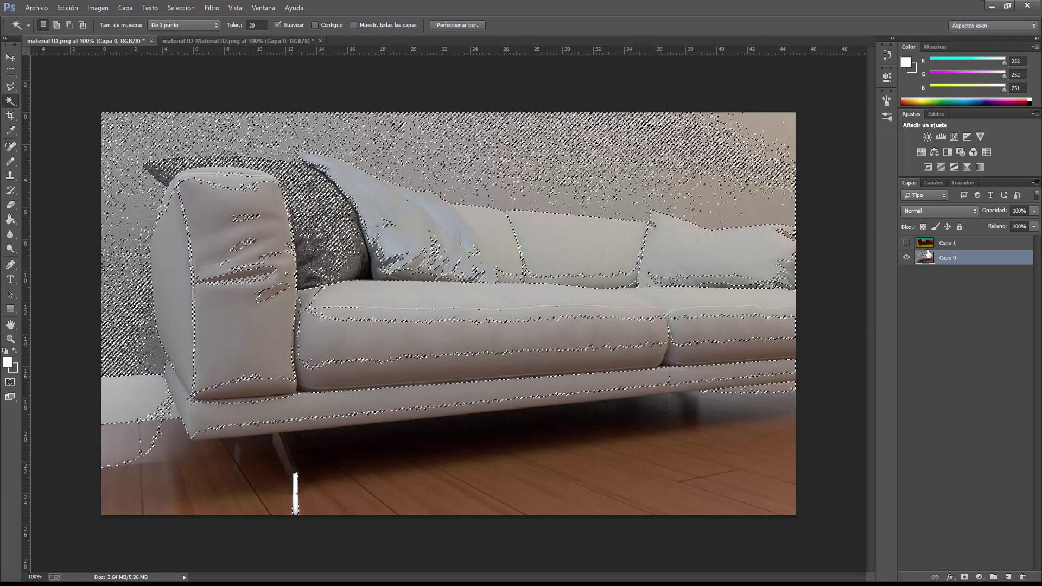
pyautogui.hotkey('ctrl', 'd')
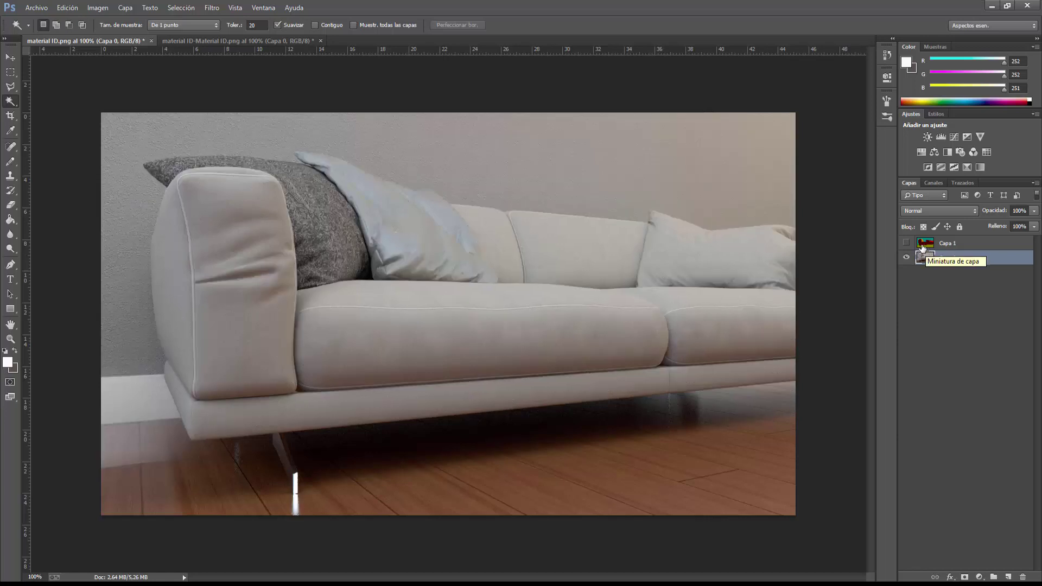
# Select the sofa upholstery with the Magic Wand on the mask layer Capa 1, and make Capa 0 active.
pyautogui.click(920, 247)
pyautogui.click(558, 331)
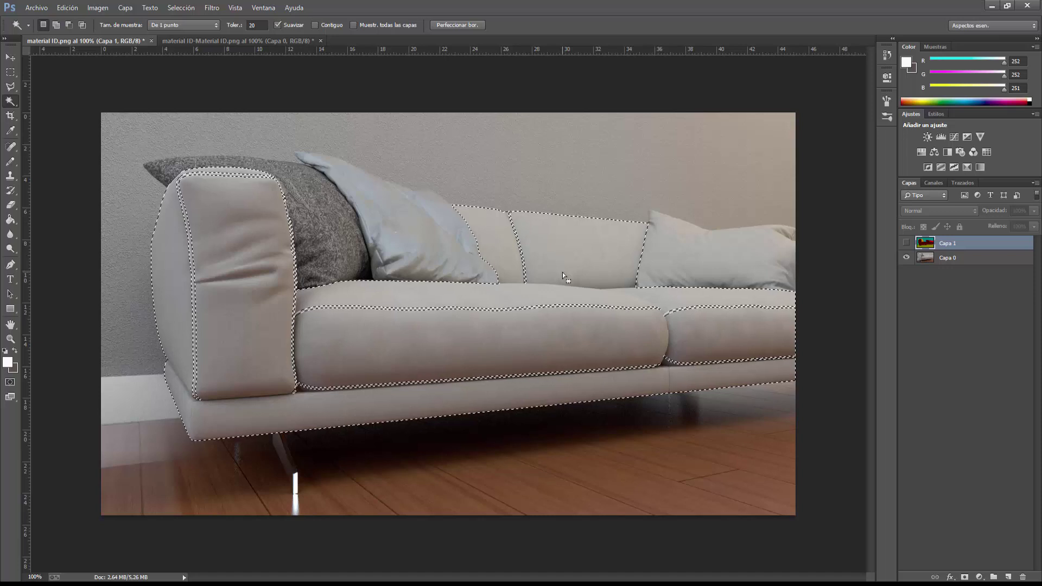
pyautogui.click(957, 259)
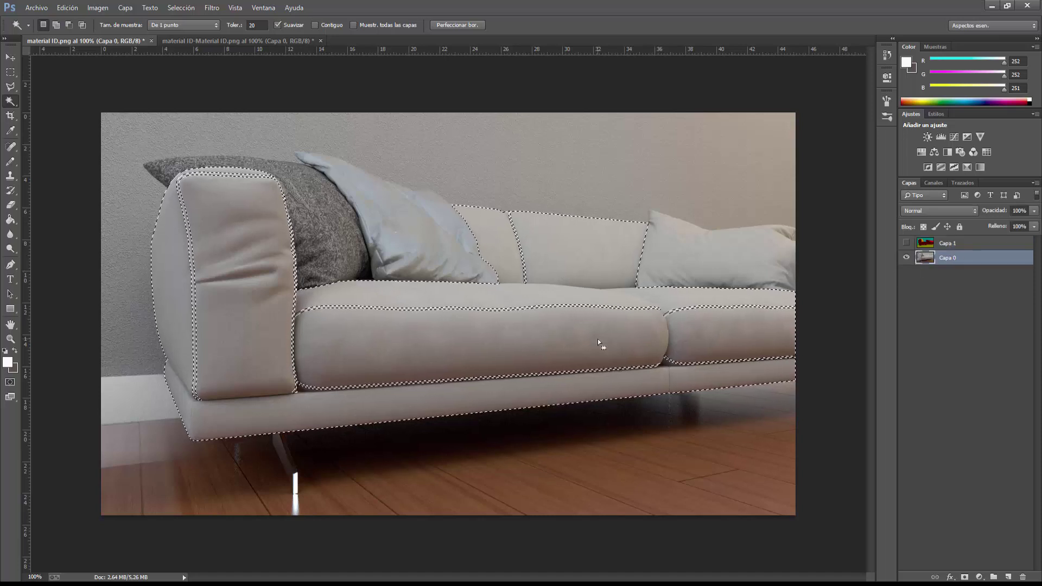